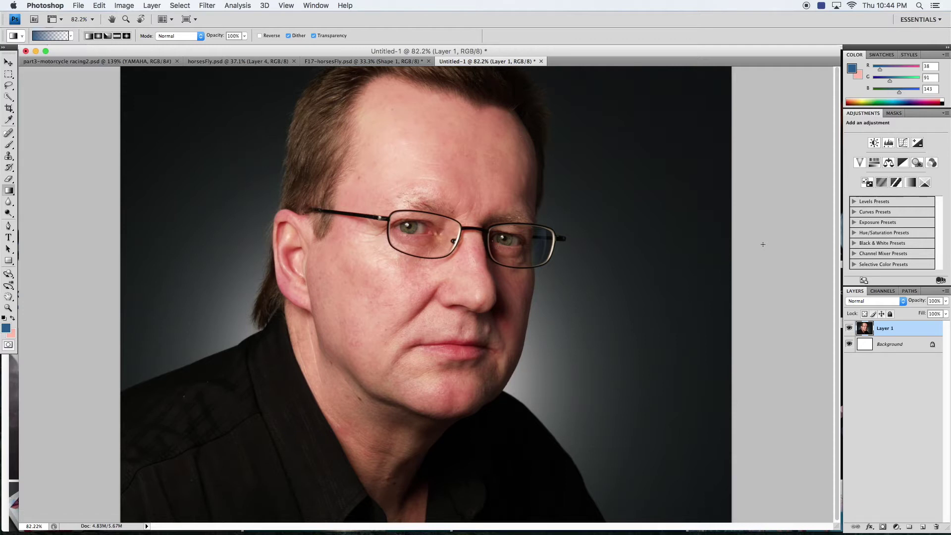
# - Switch from the Untitled-1 portrait in Photoshop to the Pexels home page in Chrome
pyautogui.press('super+Tab')
pyautogui.press('super+Tab')
pyautogui.press('super+Tab')
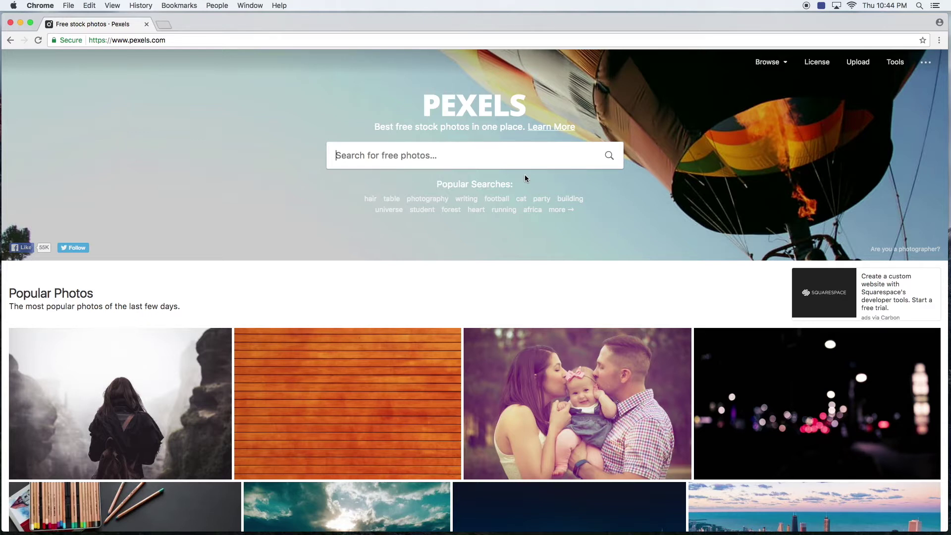
# - Search Pexels for 'man portrait' photos, then return to the portrait in Photoshop
pyautogui.write('man')
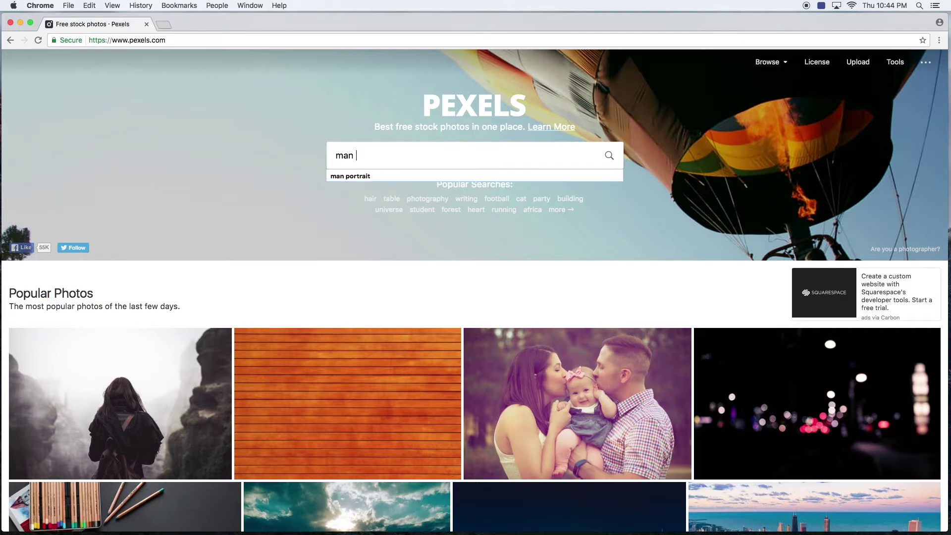
pyautogui.press('Down')
pyautogui.press('Return')
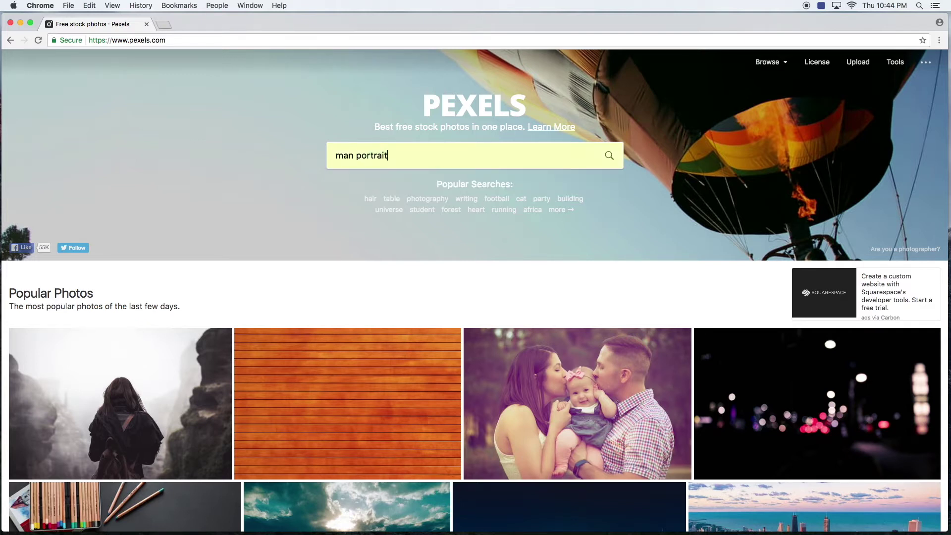
pyautogui.press('Return')
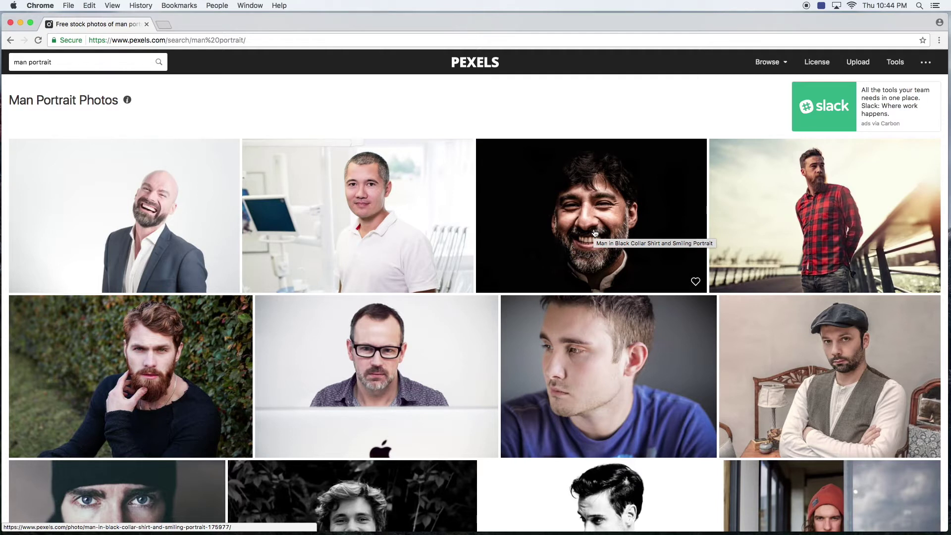
pyautogui.press('super+Tab')
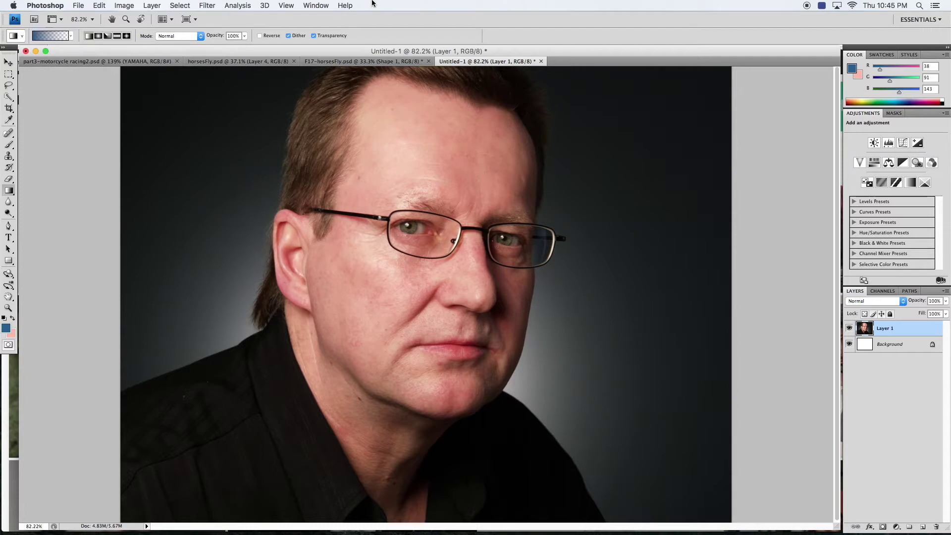
# - In Liquify, smear the forehead, glasses and mouth sideways with Forward Warp, then undo and redo
pyautogui.click(206, 6)
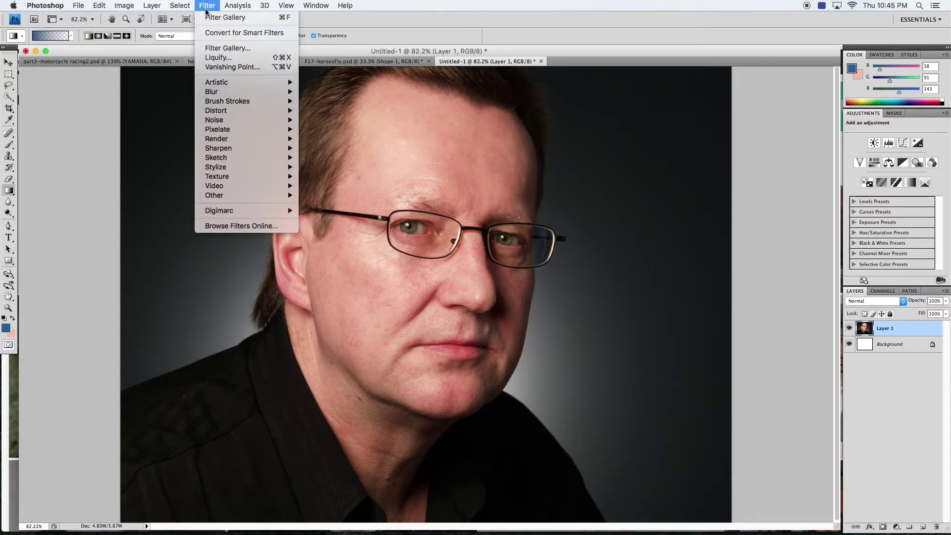
pyautogui.click(221, 59)
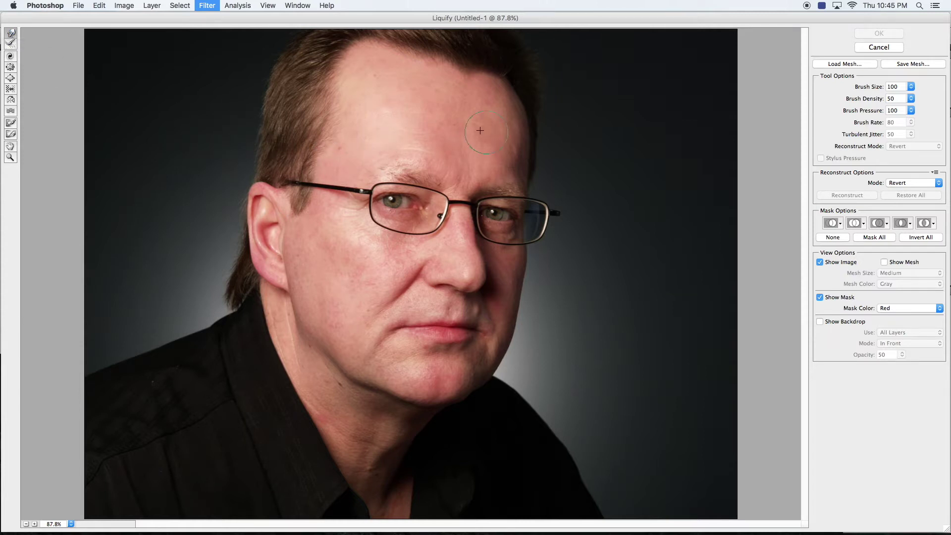
pyautogui.moveTo(225, 76)
pyautogui.mouseDown()
pyautogui.moveTo(604, 176)
pyautogui.moveTo(706, 192)
pyautogui.mouseUp()
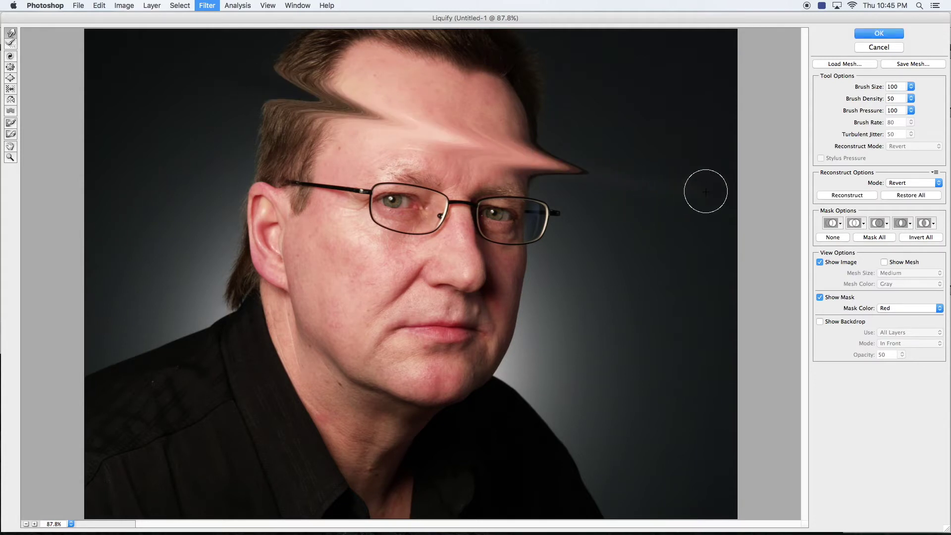
pyautogui.moveTo(666, 224); pyautogui.dragTo(64, 224)
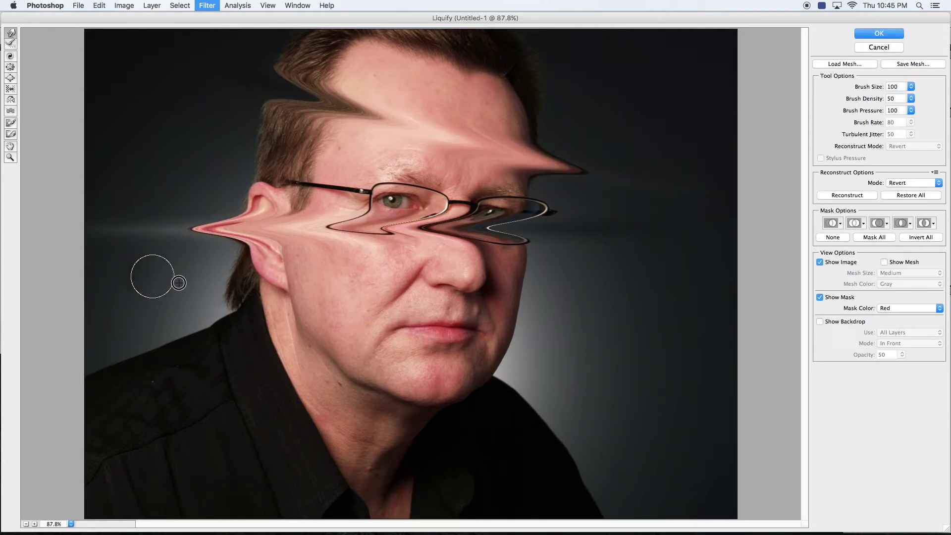
pyautogui.moveTo(152, 276); pyautogui.dragTo(728, 348)
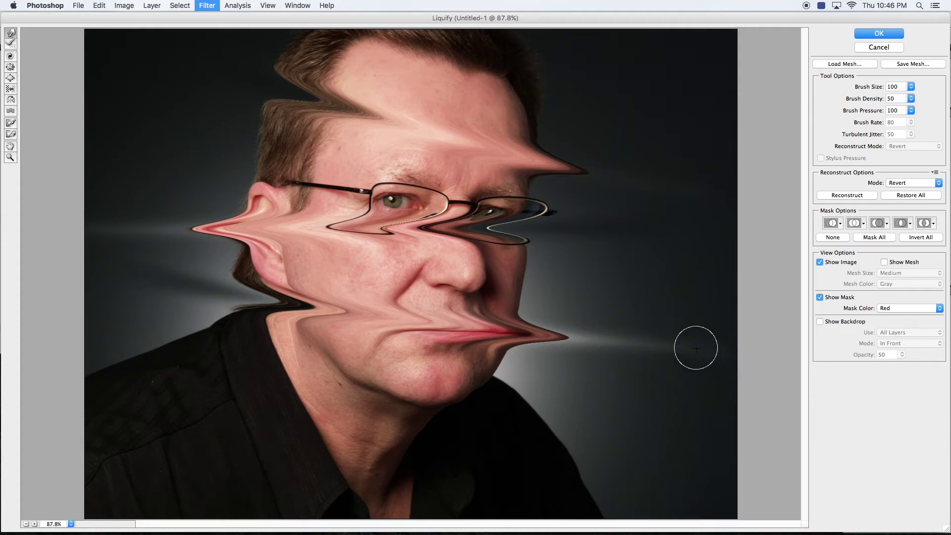
pyautogui.press('super+z')
pyautogui.press('super+z')
pyautogui.press('alt')
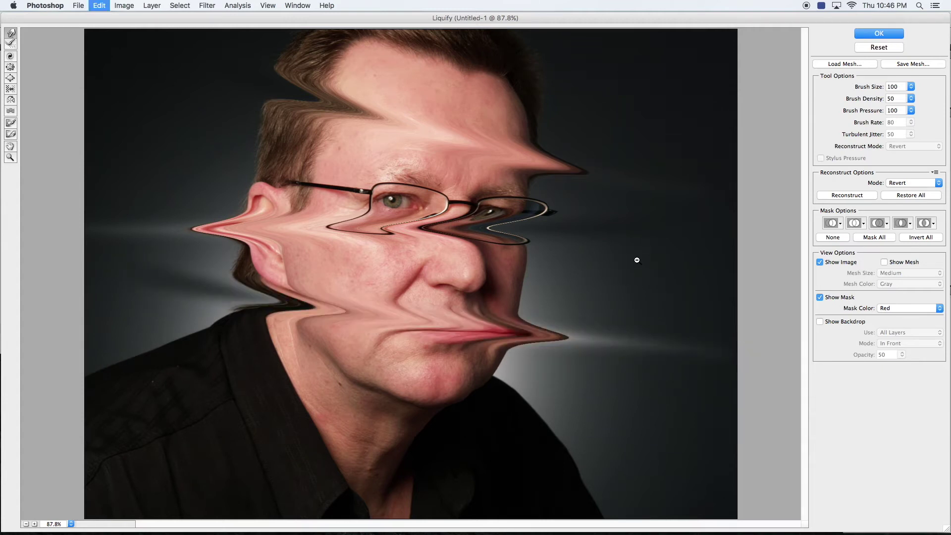
pyautogui.press('alt+super+z')
pyautogui.press('alt+super+z')
pyautogui.press('alt+super+z')
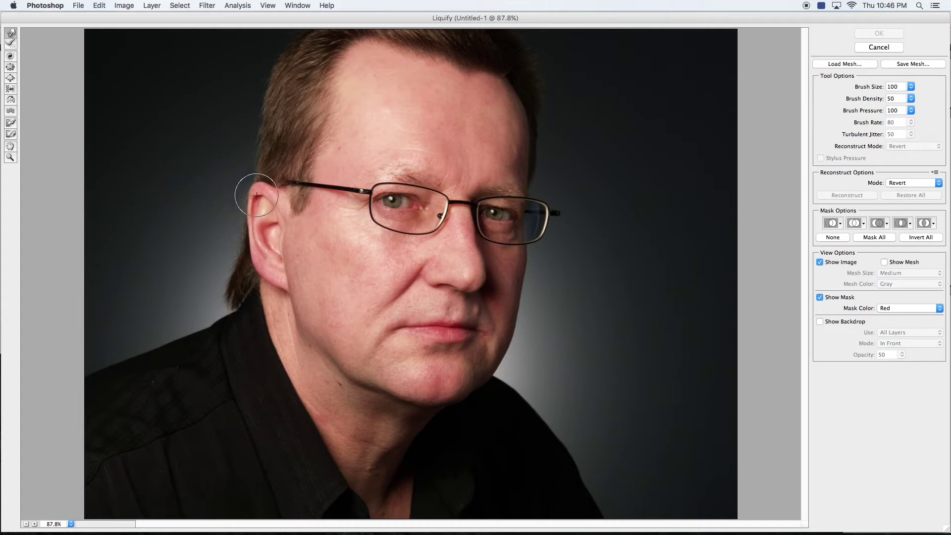
# - Push the top of the ear into a point and stretch the nose longer
pyautogui.moveTo(261, 202)
pyautogui.mouseDown()
pyautogui.moveTo(229, 177)
pyautogui.moveTo(206, 191)
pyautogui.mouseUp()
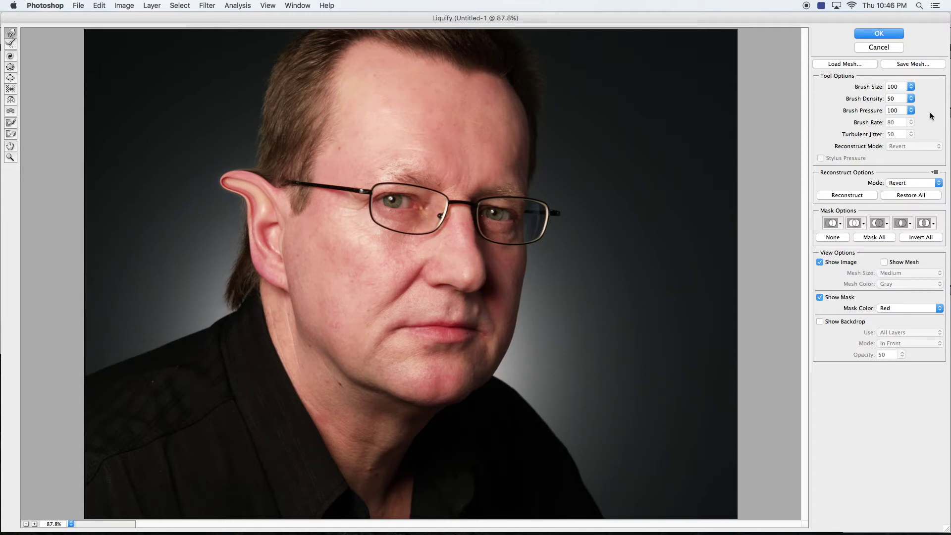
pyautogui.moveTo(911, 98); pyautogui.dragTo(866, 99)
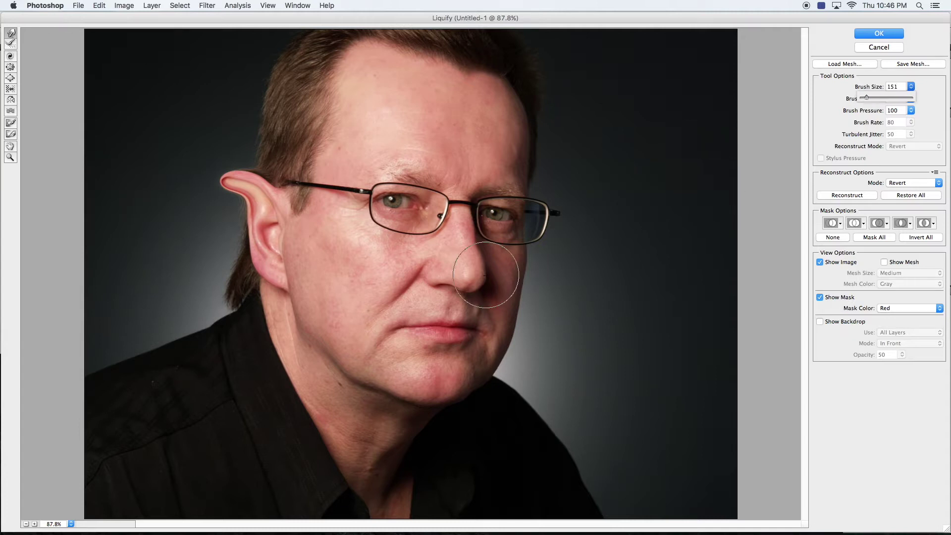
pyautogui.moveTo(471, 274); pyautogui.dragTo(471, 297)
pyautogui.press('super+z')
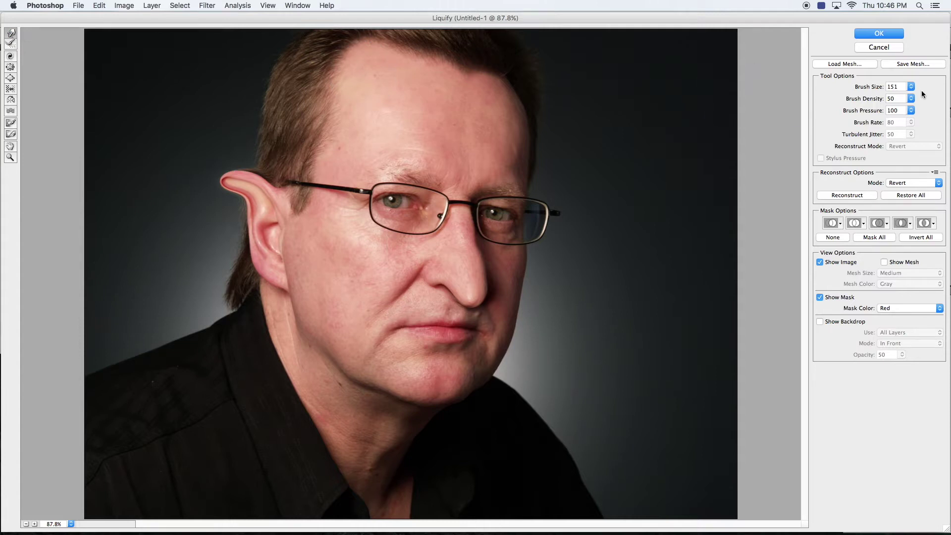
# - Using brush sizes 250, then 150, pull the hairline down into a widow's peak
pyautogui.click(897, 86)
pyautogui.write('250')
pyautogui.moveTo(544, 74)
pyautogui.mouseDown()
pyautogui.moveTo(504, 104)
pyautogui.moveTo(508, 69)
pyautogui.moveTo(512, 96)
pyautogui.moveTo(515, 75)
pyautogui.mouseUp()
pyautogui.moveTo(392, 79)
pyautogui.mouseDown()
pyautogui.moveTo(439, 54)
pyautogui.moveTo(472, 63)
pyautogui.mouseUp()
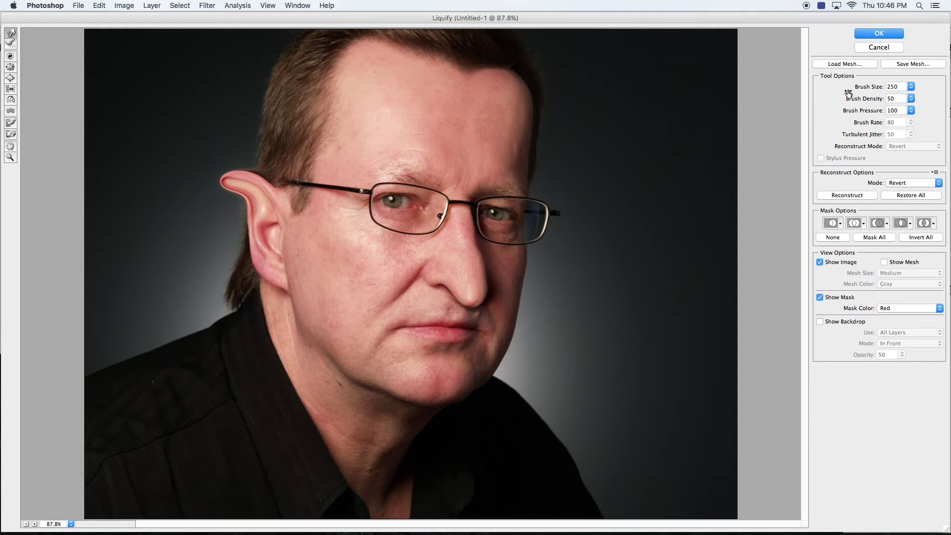
pyautogui.click(882, 88)
pyautogui.write('150')
pyautogui.moveTo(454, 66)
pyautogui.mouseDown()
pyautogui.moveTo(465, 81)
pyautogui.moveTo(457, 63)
pyautogui.mouseUp()
pyautogui.moveTo(451, 40)
pyautogui.mouseDown()
pyautogui.moveTo(452, 85)
pyautogui.moveTo(478, 75)
pyautogui.moveTo(447, 89)
pyautogui.mouseUp()
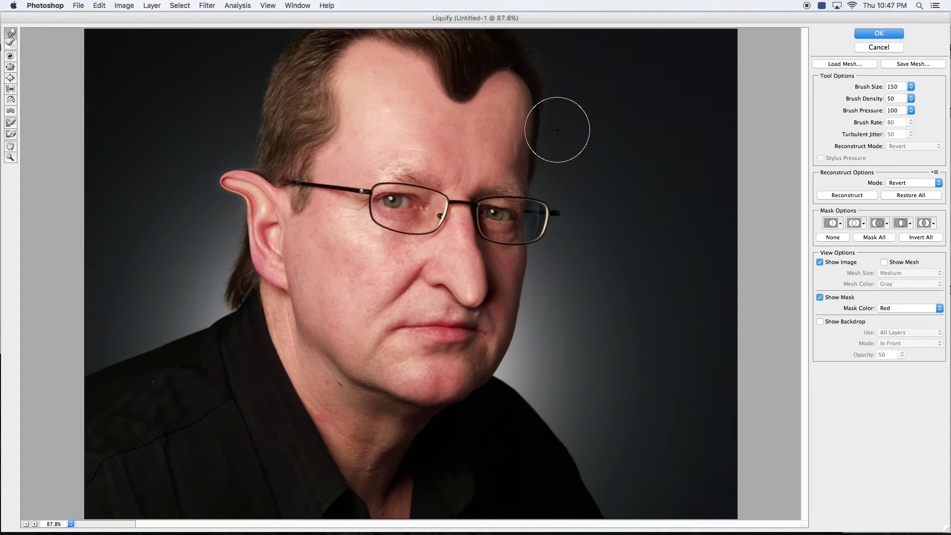
# - Try the Pucker brush at size 25, then switch to Bloat with brush size 300
pyautogui.click(11, 69)
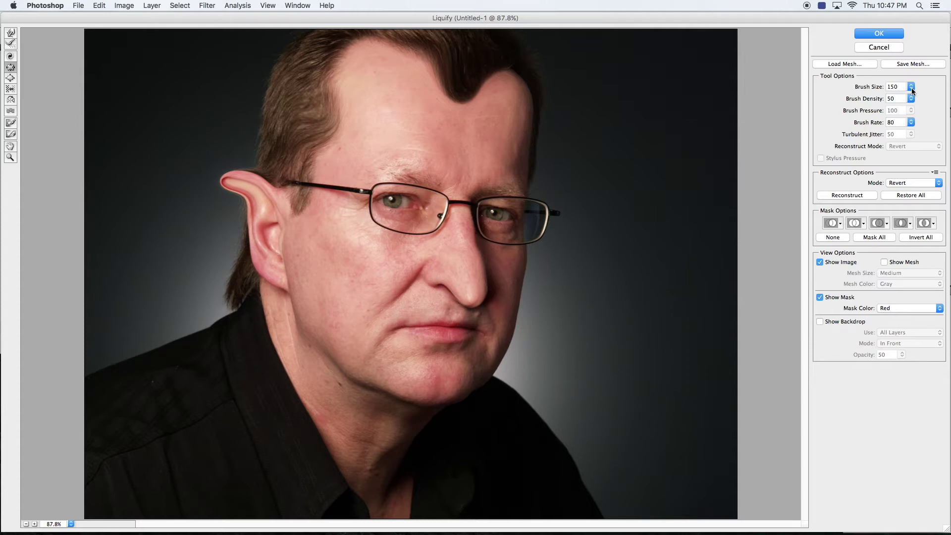
pyautogui.doubleClick(893, 87)
pyautogui.write('25')
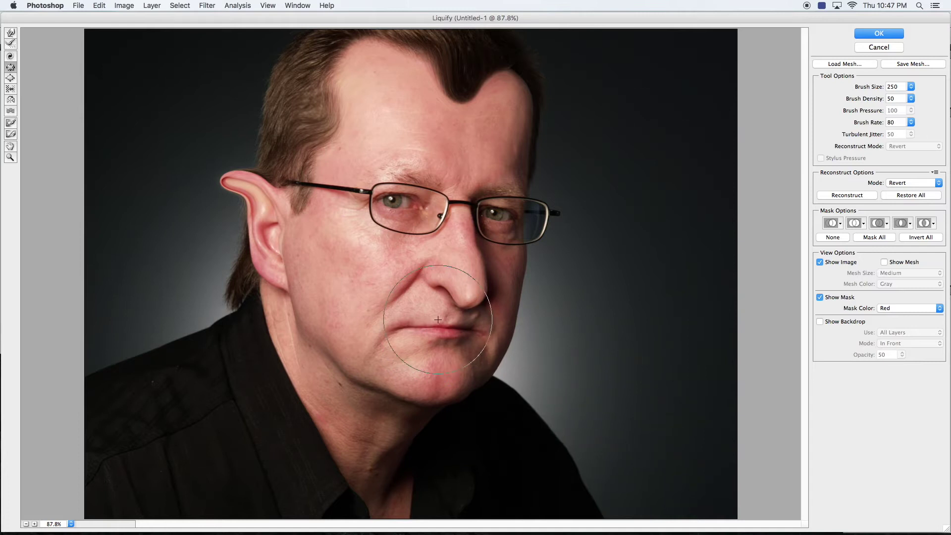
pyautogui.click(11, 78)
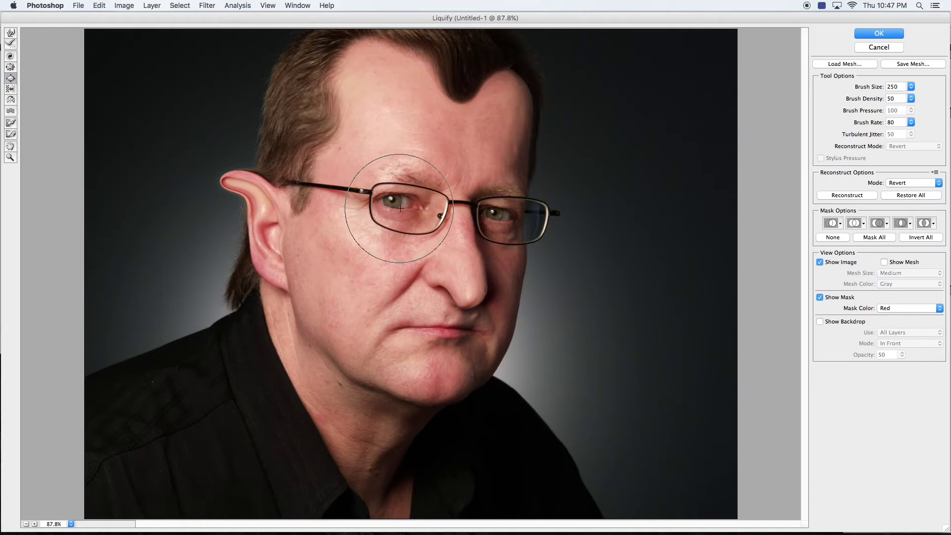
pyautogui.click(877, 89)
pyautogui.write('300')
# - Bloat the left and right eyes with their lenses, enlarging the left eye a second time
pyautogui.moveTo(393, 199); pyautogui.dragTo(391, 201)
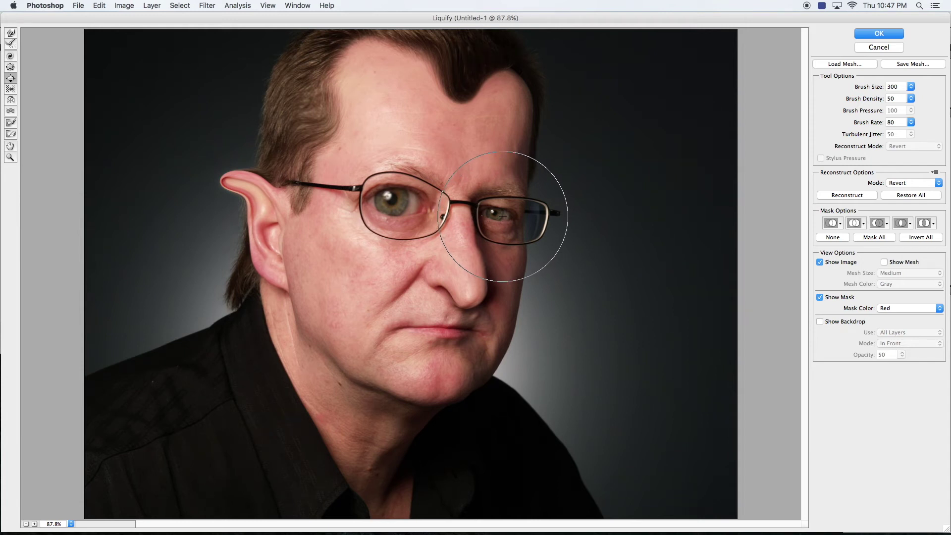
pyautogui.moveTo(496, 215); pyautogui.dragTo(506, 219)
pyautogui.moveTo(393, 205); pyautogui.dragTo(400, 198)
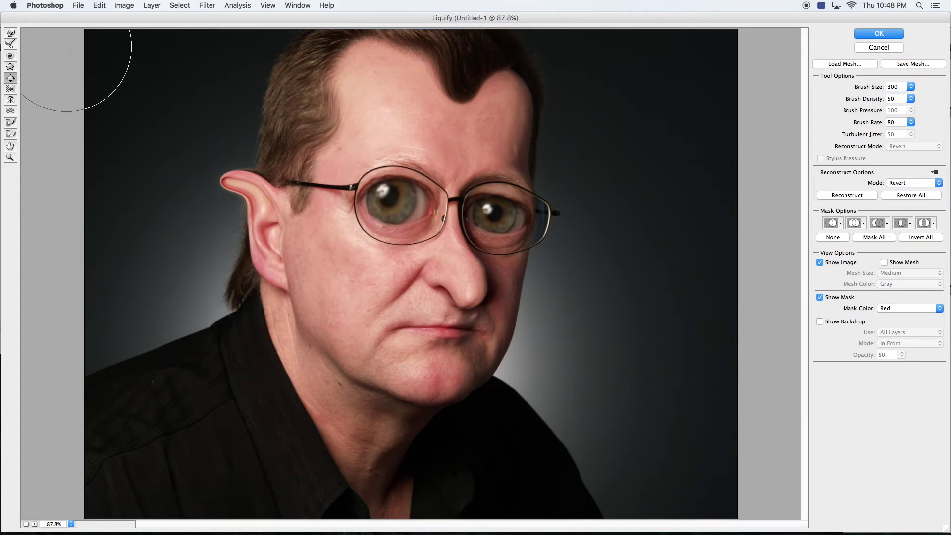
pyautogui.click(15, 32)
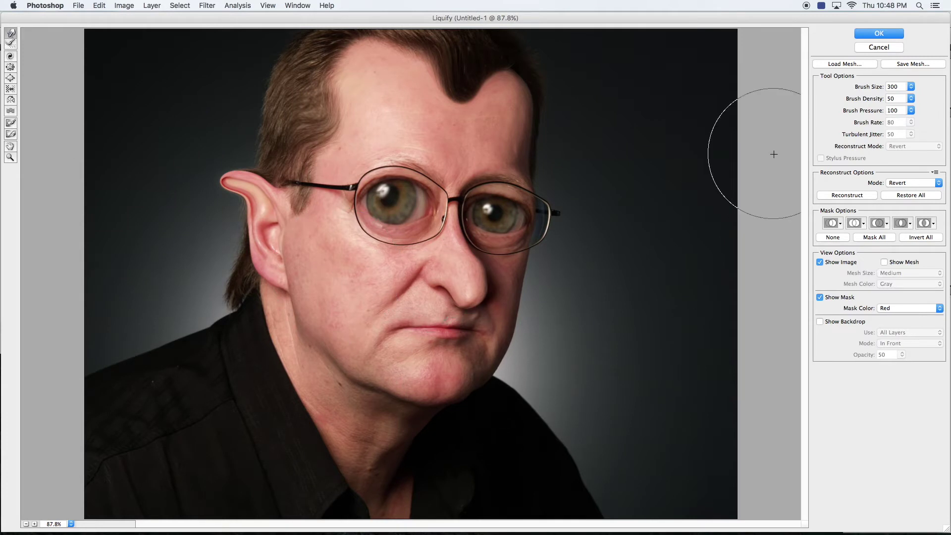
pyautogui.doubleClick(894, 87)
pyautogui.write('250')
pyautogui.moveTo(442, 376)
pyautogui.mouseDown()
pyautogui.moveTo(466, 402)
pyautogui.moveTo(421, 394)
pyautogui.moveTo(450, 420)
pyautogui.moveTo(448, 439)
pyautogui.moveTo(449, 412)
pyautogui.moveTo(458, 419)
pyautogui.mouseUp()
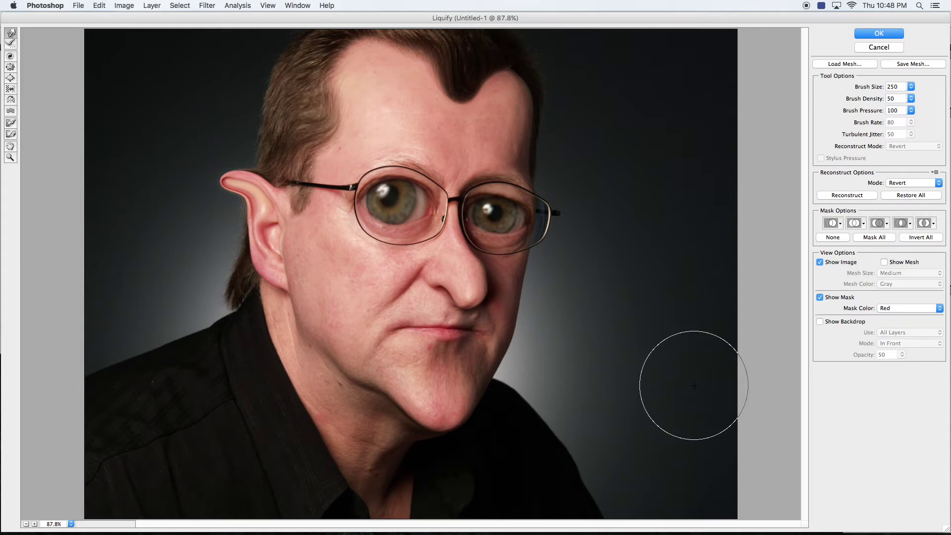
pyautogui.click(880, 34)
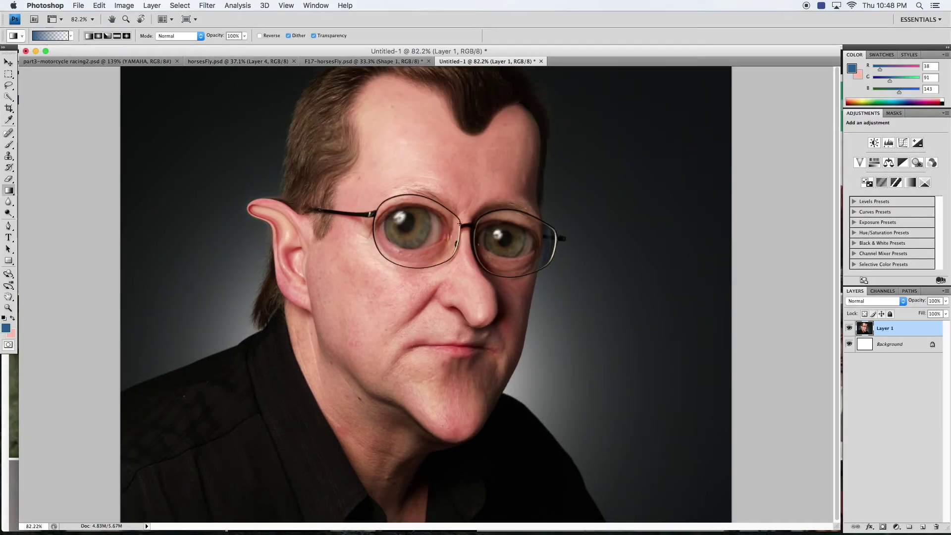
pyautogui.press('super+z')
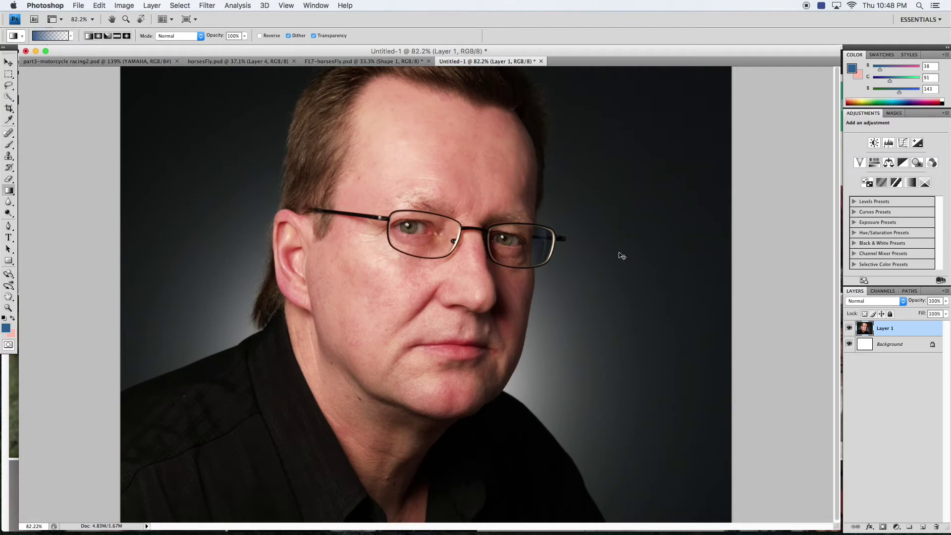
pyautogui.press('super+z')
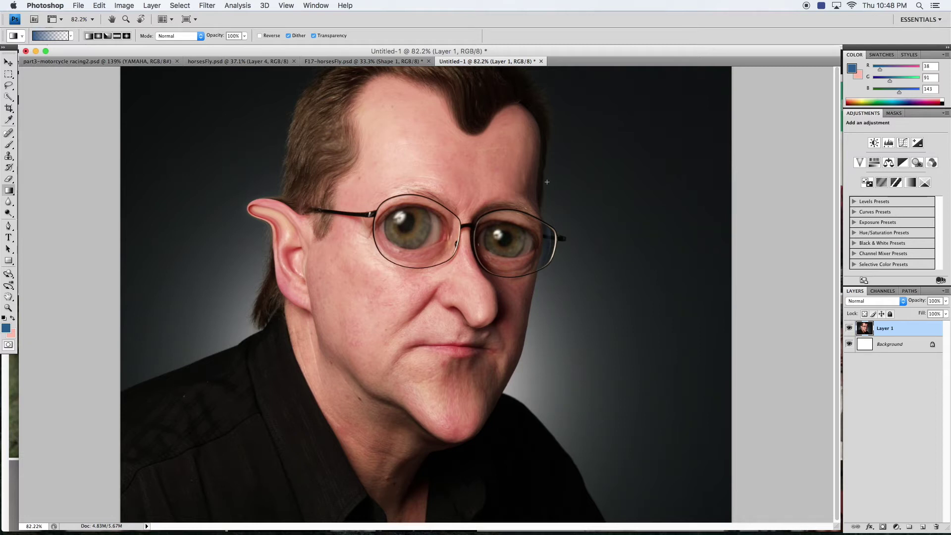
pyautogui.click(8, 87)
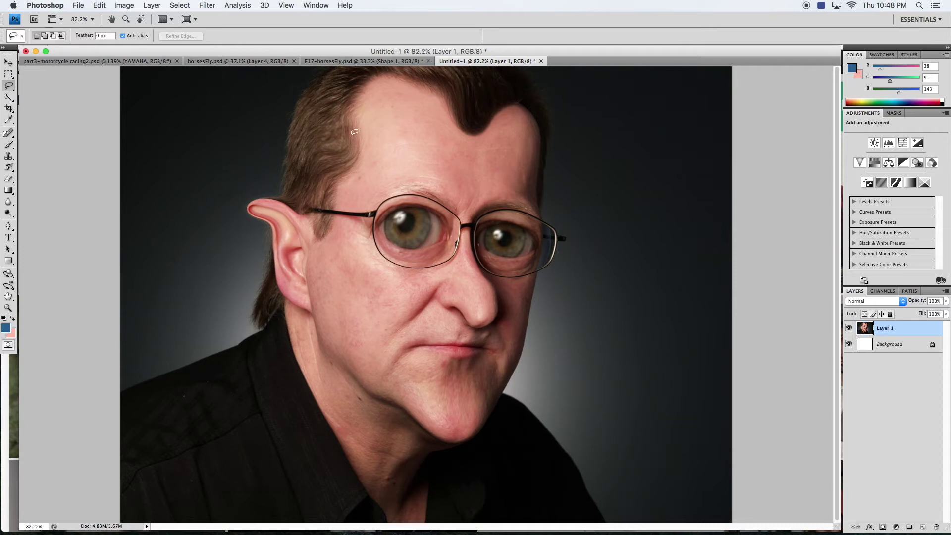
# - Magnetic-lasso the hairline, pointed ear and face, then Shift-add the jaw and neck
pyautogui.moveTo(354, 127)
pyautogui.mouseDown()
pyautogui.moveTo(349, 98)
pyautogui.moveTo(389, 70)
pyautogui.moveTo(428, 76)
pyautogui.moveTo(474, 135)
pyautogui.moveTo(502, 104)
pyautogui.moveTo(527, 100)
pyautogui.moveTo(541, 129)
pyautogui.moveTo(531, 205)
pyautogui.moveTo(429, 198)
pyautogui.moveTo(409, 186)
pyautogui.mouseUp()
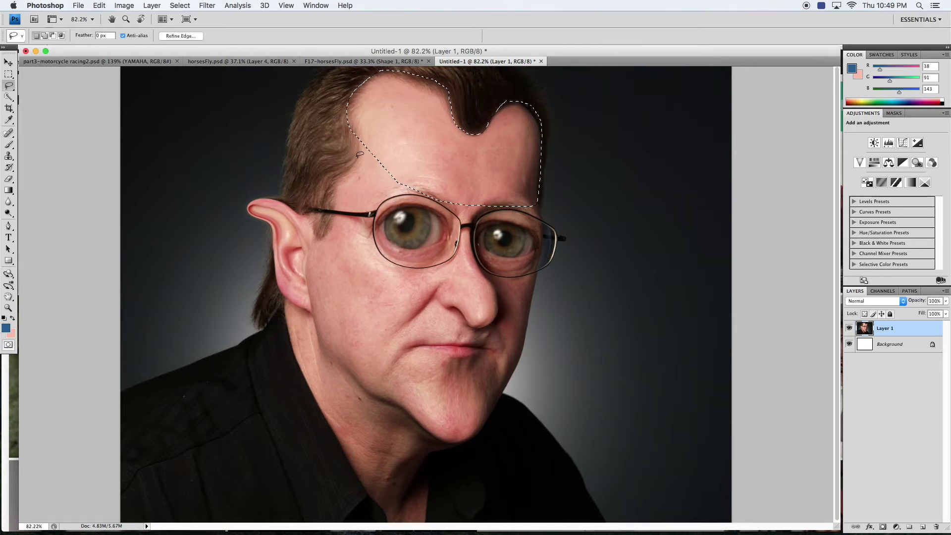
pyautogui.moveTo(8, 86); pyautogui.dragTo(34, 105)
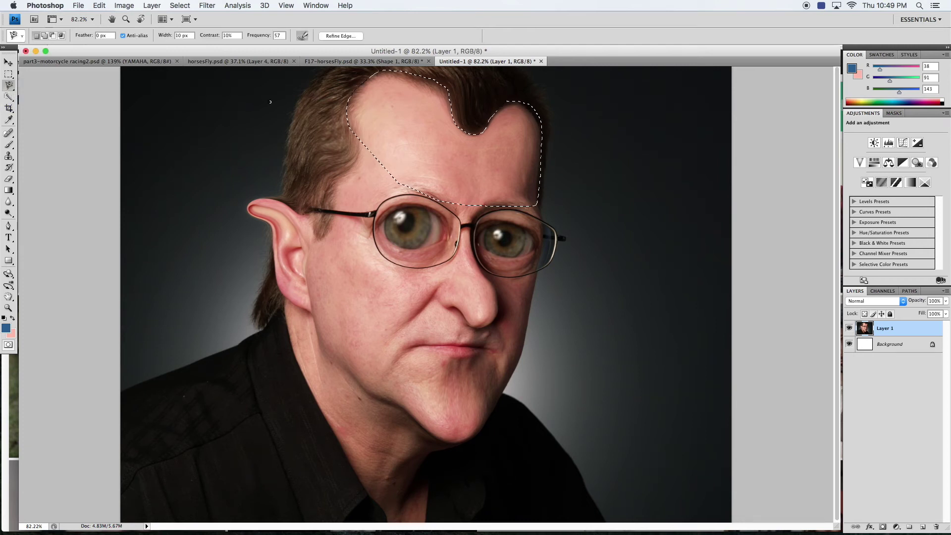
pyautogui.click(355, 121)
pyautogui.moveTo(341, 184)
pyautogui.mouseDown()
pyautogui.moveTo(327, 235)
pyautogui.moveTo(315, 242)
pyautogui.moveTo(279, 201)
pyautogui.moveTo(246, 207)
pyautogui.moveTo(270, 226)
pyautogui.moveTo(282, 318)
pyautogui.moveTo(306, 349)
pyautogui.moveTo(443, 255)
pyautogui.moveTo(452, 188)
pyautogui.mouseUp()
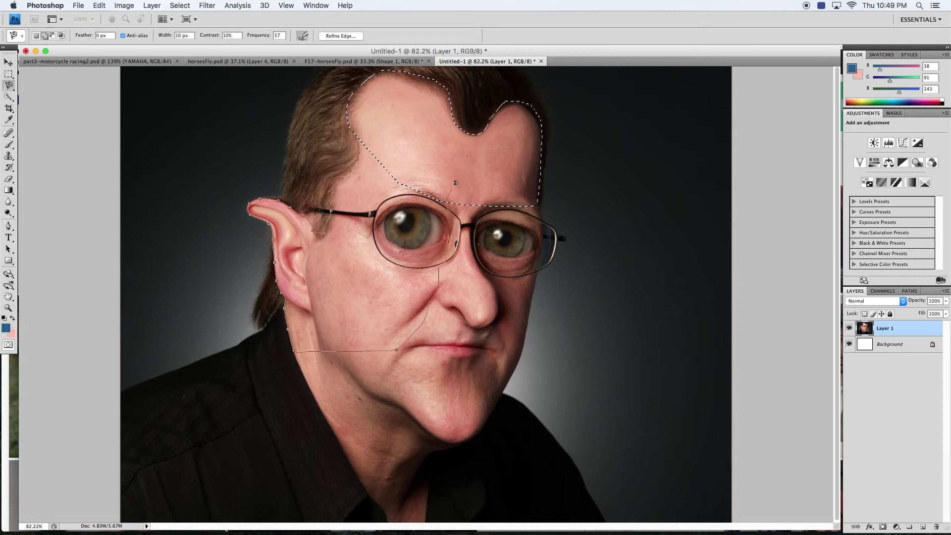
pyautogui.click(453, 189)
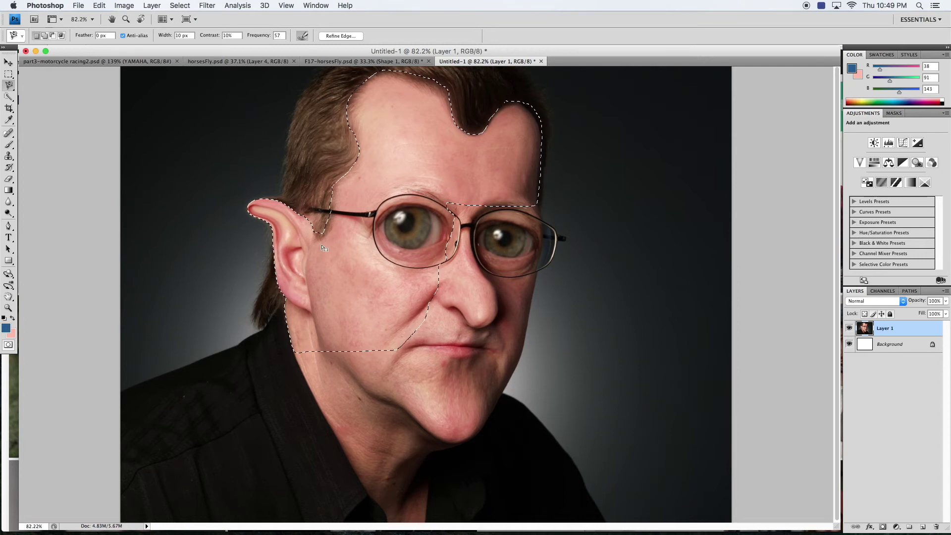
pyautogui.press('shift')
pyautogui.moveTo(296, 336)
pyautogui.mouseDown()
pyautogui.moveTo(310, 399)
pyautogui.moveTo(358, 480)
pyautogui.moveTo(398, 524)
pyautogui.moveTo(417, 521)
pyautogui.moveTo(431, 442)
pyautogui.moveTo(484, 432)
pyautogui.moveTo(522, 347)
pyautogui.moveTo(539, 218)
pyautogui.mouseUp()
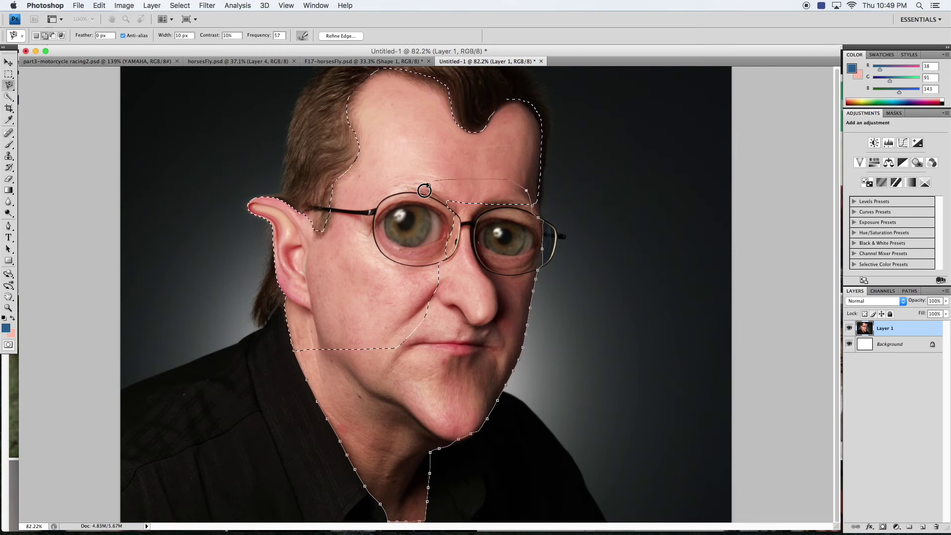
pyautogui.doubleClick(392, 256)
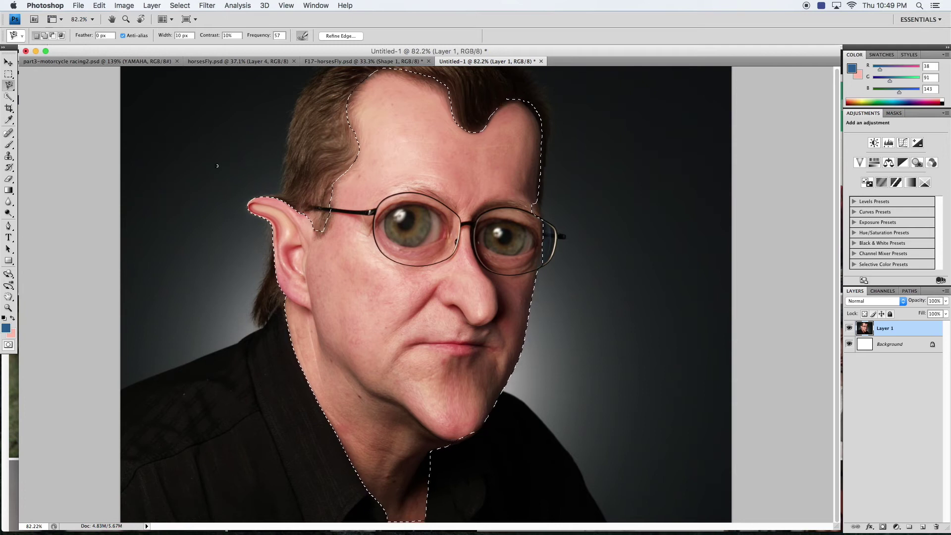
pyautogui.click(8, 85)
# - Subtract the left eye from the face selection and tidy its edges with the Lasso
pyautogui.press('alt')
pyautogui.click(419, 206)
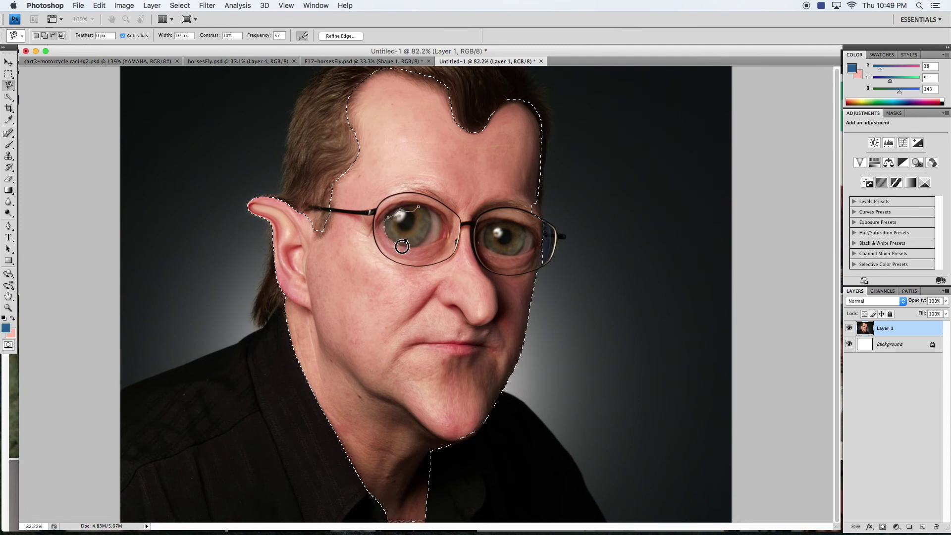
pyautogui.click(432, 208)
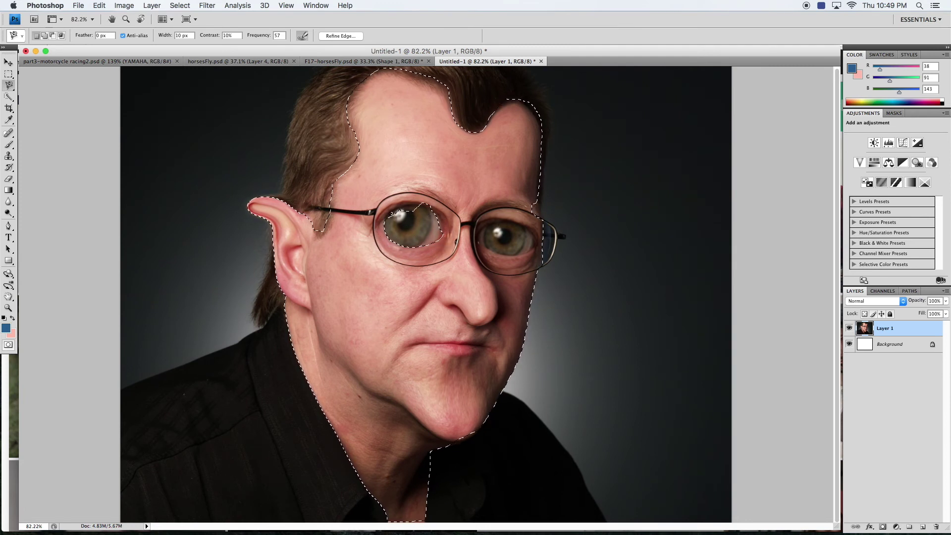
pyautogui.moveTo(368, 190); pyautogui.dragTo(473, 253)
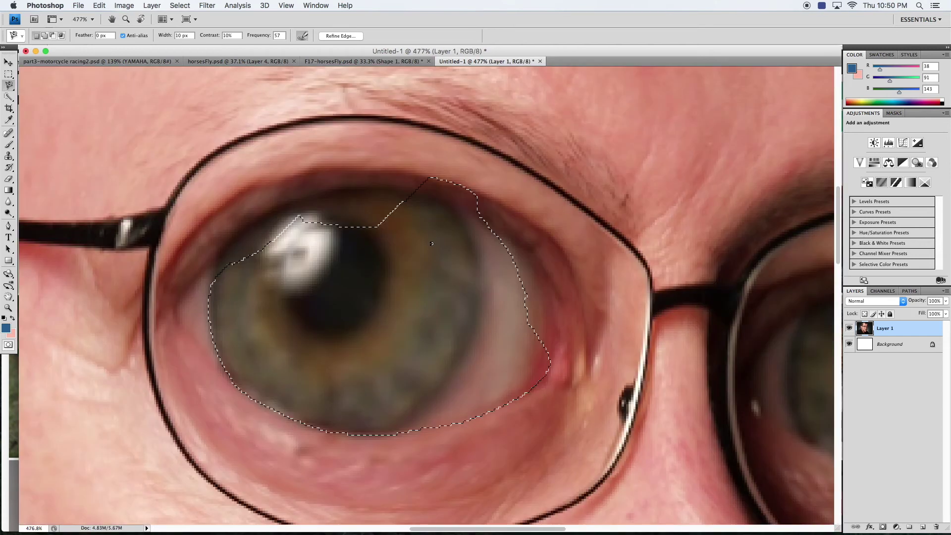
pyautogui.click(7, 85)
pyautogui.click(37, 82)
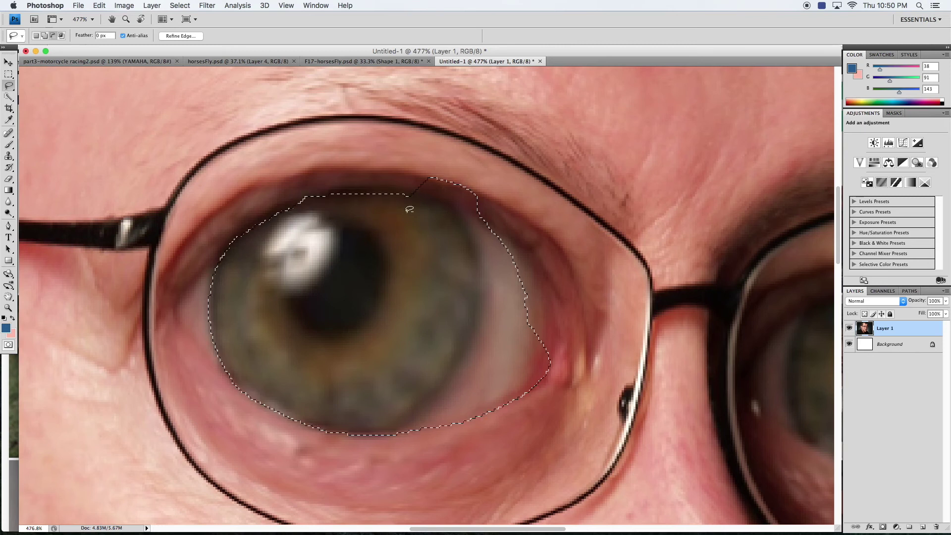
pyautogui.press('shift')
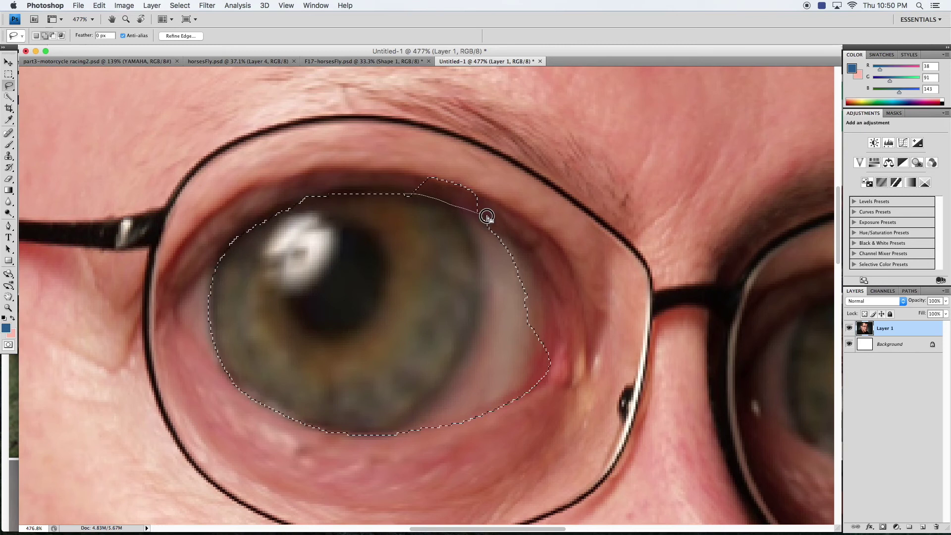
pyautogui.moveTo(458, 155); pyautogui.dragTo(401, 170)
pyautogui.moveTo(506, 394); pyautogui.dragTo(508, 397)
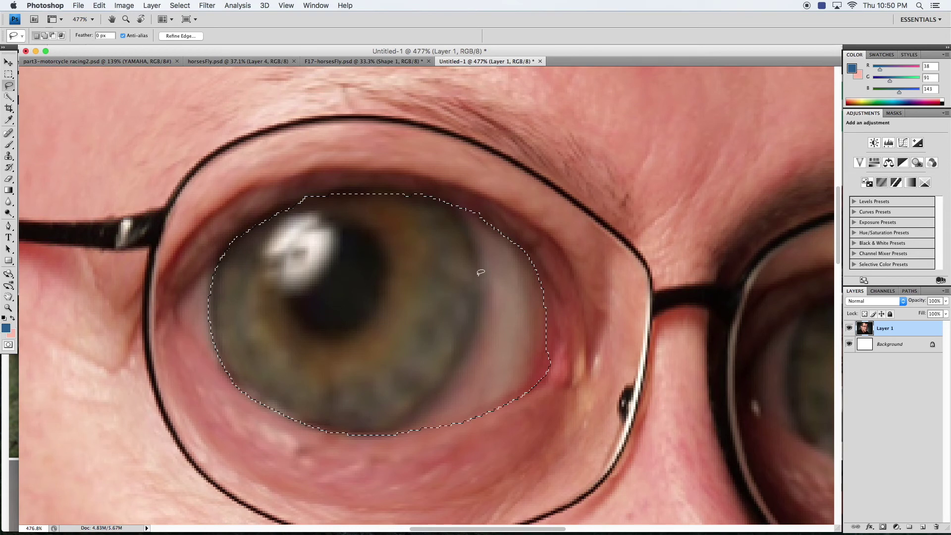
# - Cut the right eye out of the selection, refining its upper and lower lid edges
pyautogui.moveTo(761, 316); pyautogui.dragTo(329, 248)
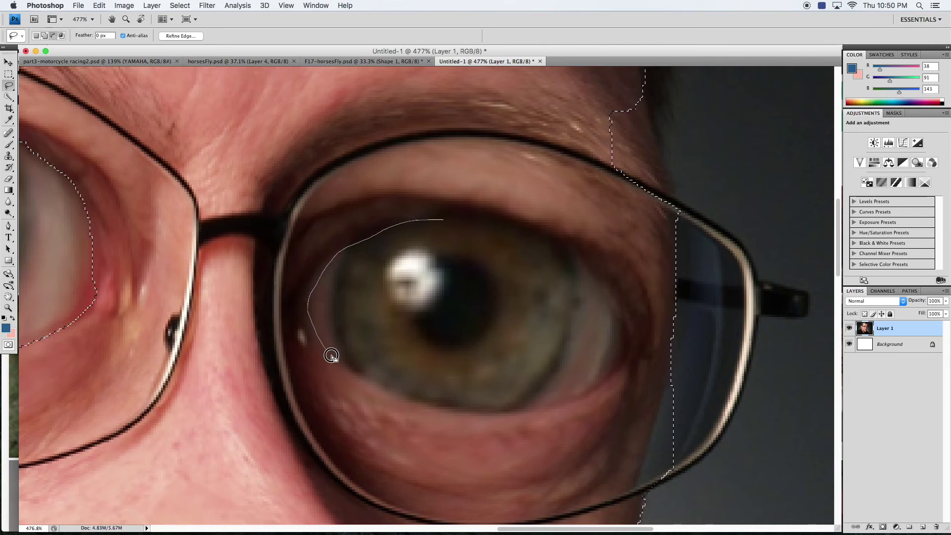
pyautogui.moveTo(474, 416)
pyautogui.mouseDown()
pyautogui.moveTo(510, 270)
pyautogui.moveTo(437, 221)
pyautogui.mouseUp()
pyautogui.moveTo(477, 410)
pyautogui.mouseDown()
pyautogui.moveTo(571, 400)
pyautogui.moveTo(618, 376)
pyautogui.moveTo(630, 357)
pyautogui.moveTo(628, 328)
pyautogui.moveTo(601, 281)
pyautogui.moveTo(568, 248)
pyautogui.moveTo(390, 303)
pyautogui.mouseUp()
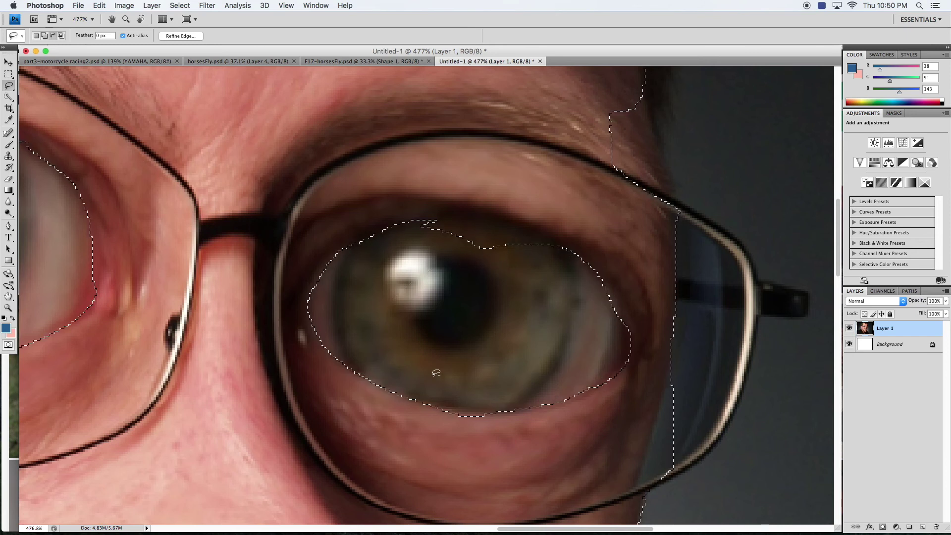
pyautogui.moveTo(405, 221)
pyautogui.mouseDown()
pyautogui.moveTo(431, 213)
pyautogui.moveTo(518, 221)
pyautogui.moveTo(588, 269)
pyautogui.moveTo(469, 338)
pyautogui.mouseUp()
pyautogui.moveTo(516, 220)
pyautogui.mouseDown()
pyautogui.moveTo(359, 315)
pyautogui.moveTo(362, 342)
pyautogui.mouseUp()
pyautogui.moveTo(486, 343)
pyautogui.mouseDown()
pyautogui.moveTo(463, 238)
pyautogui.moveTo(423, 187)
pyautogui.moveTo(411, 318)
pyautogui.moveTo(461, 367)
pyautogui.mouseUp()
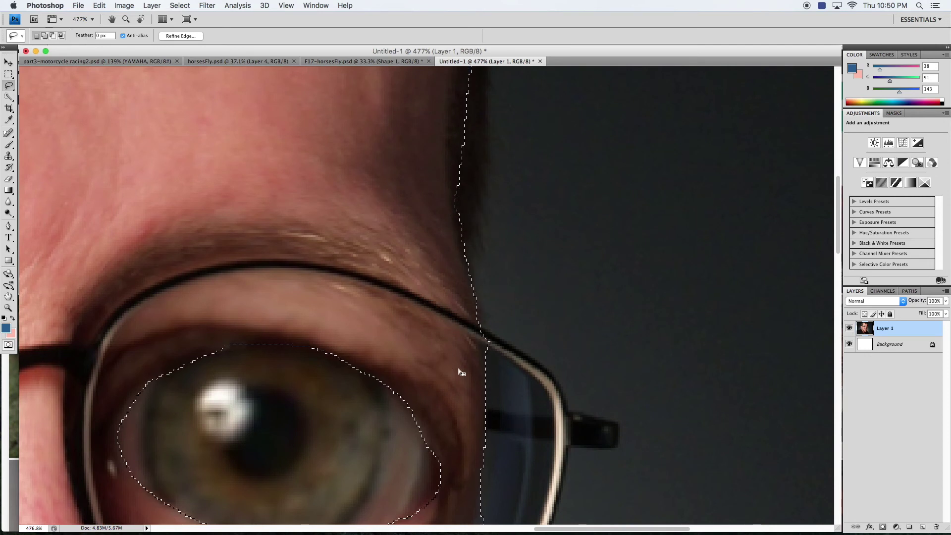
pyautogui.press('super+0')
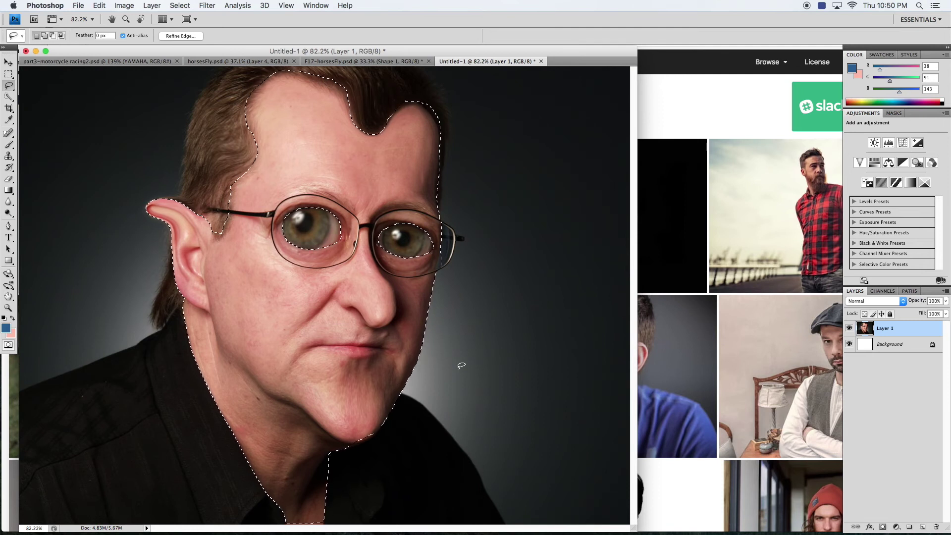
# - Add a new Layer 2 and set the foreground colour to bright green (23,205,62)
pyautogui.click(947, 292)
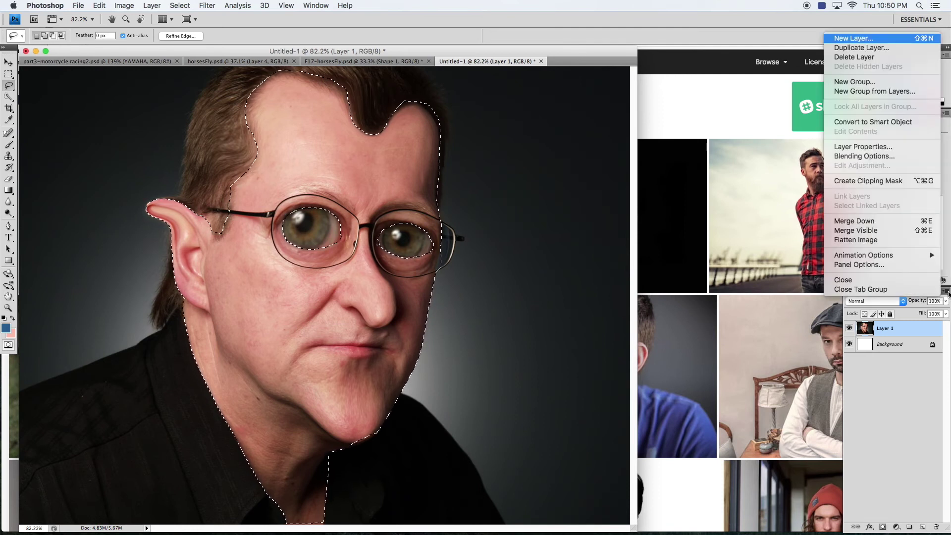
pyautogui.click(845, 40)
pyautogui.click(582, 189)
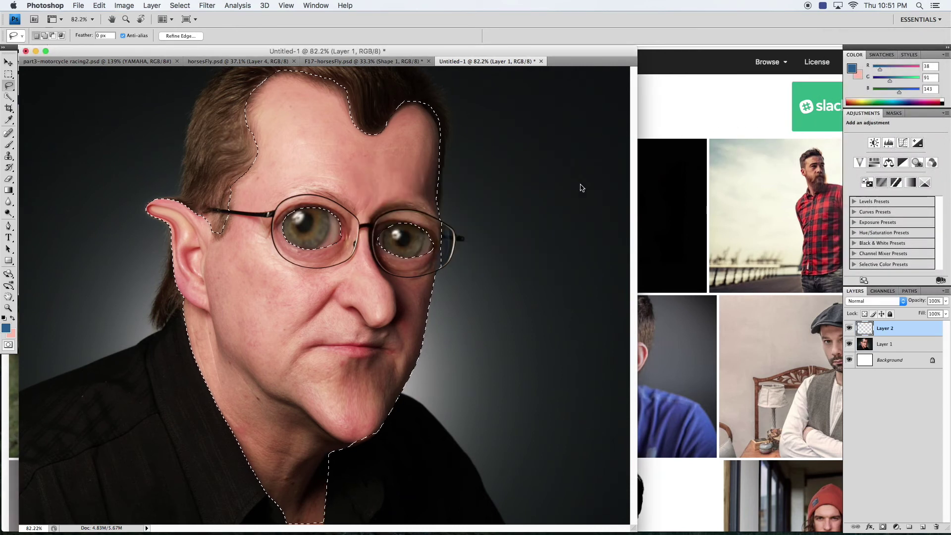
pyautogui.click(6, 329)
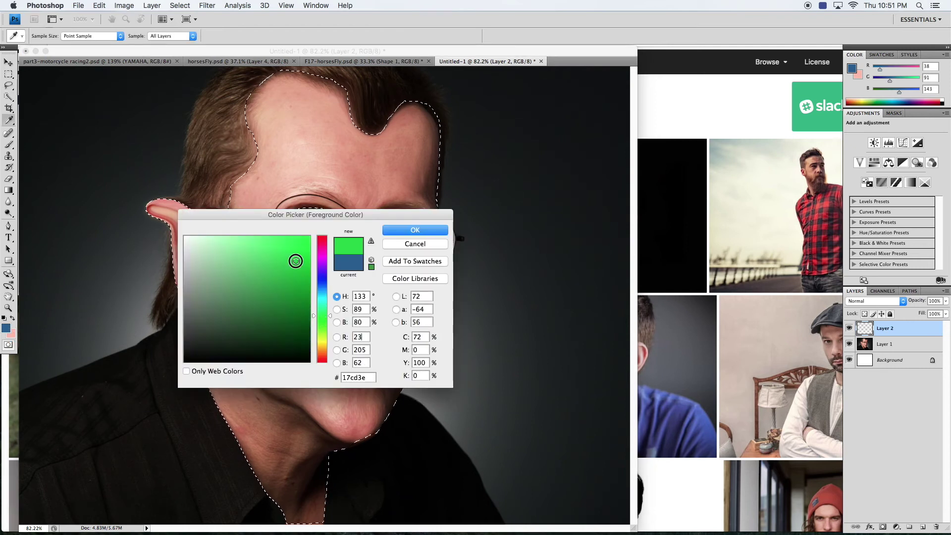
pyautogui.click(394, 236)
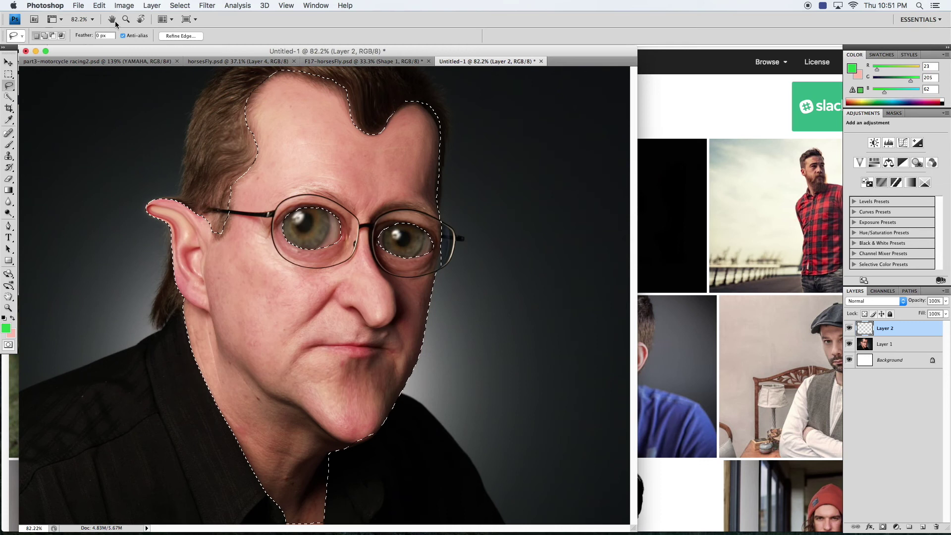
# - Fill the face selection on Layer 2 with the green foreground colour, then deselect
pyautogui.click(79, 6)
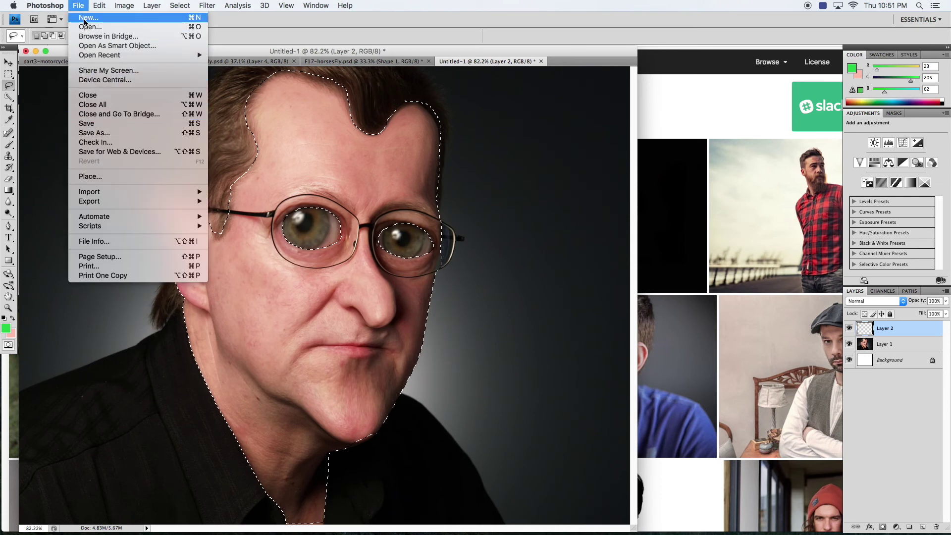
pyautogui.moveTo(100, 6)
pyautogui.click(105, 155)
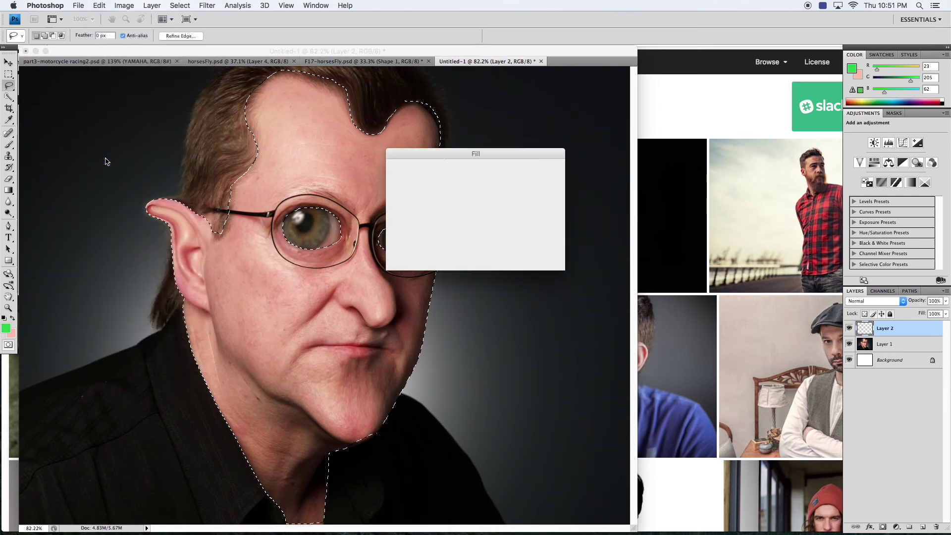
pyautogui.click(532, 169)
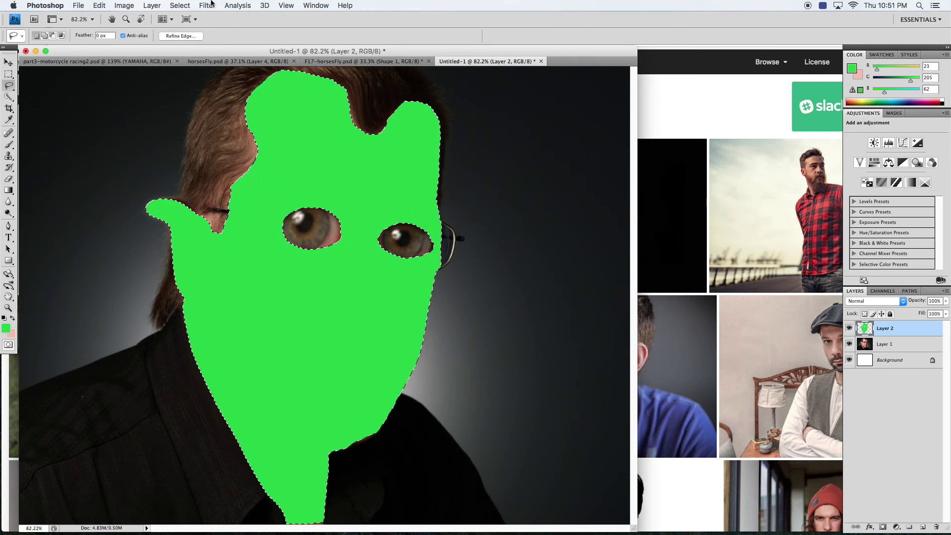
pyautogui.click(180, 5)
pyautogui.click(189, 27)
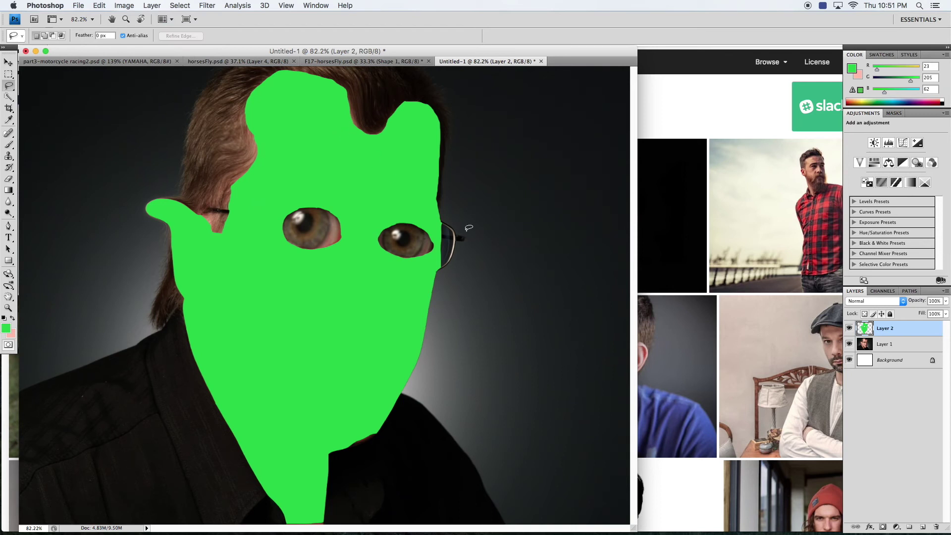
pyautogui.click(890, 304)
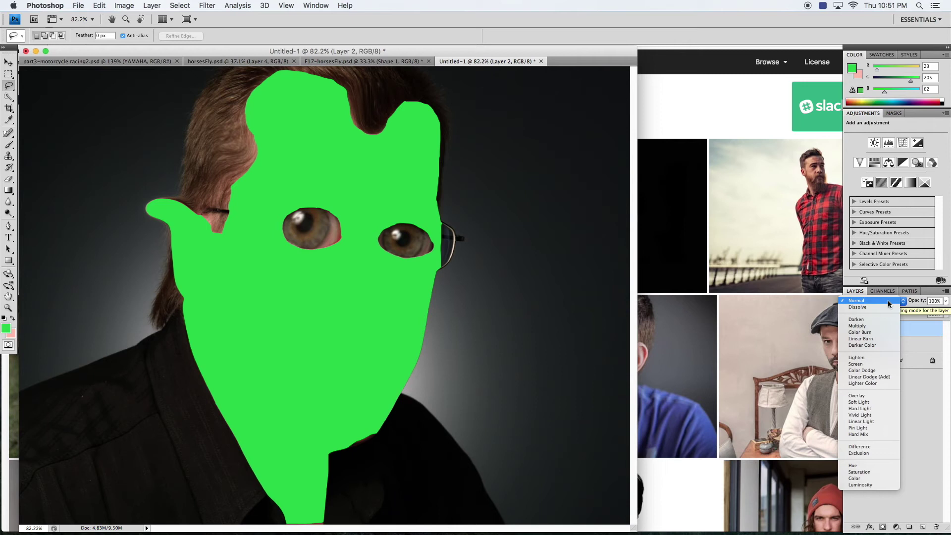
pyautogui.click(878, 326)
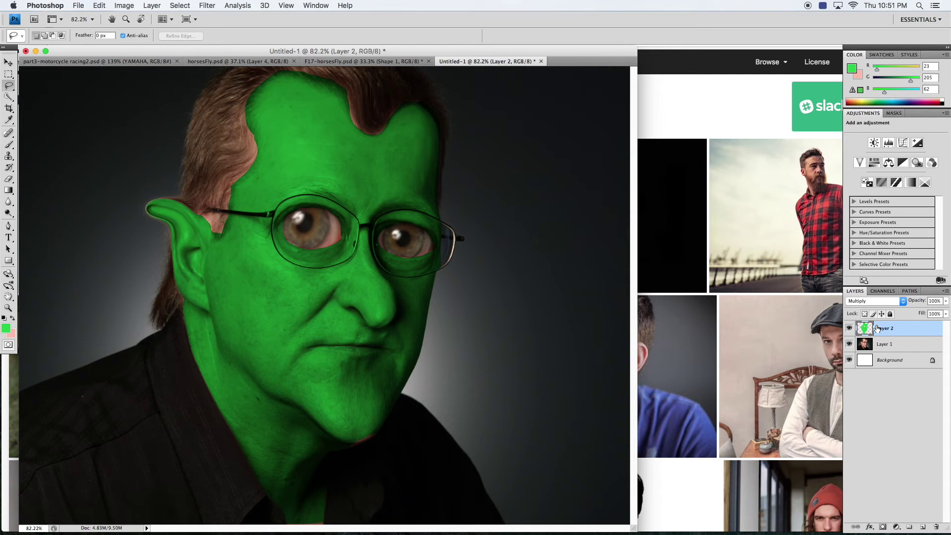
pyautogui.click(878, 302)
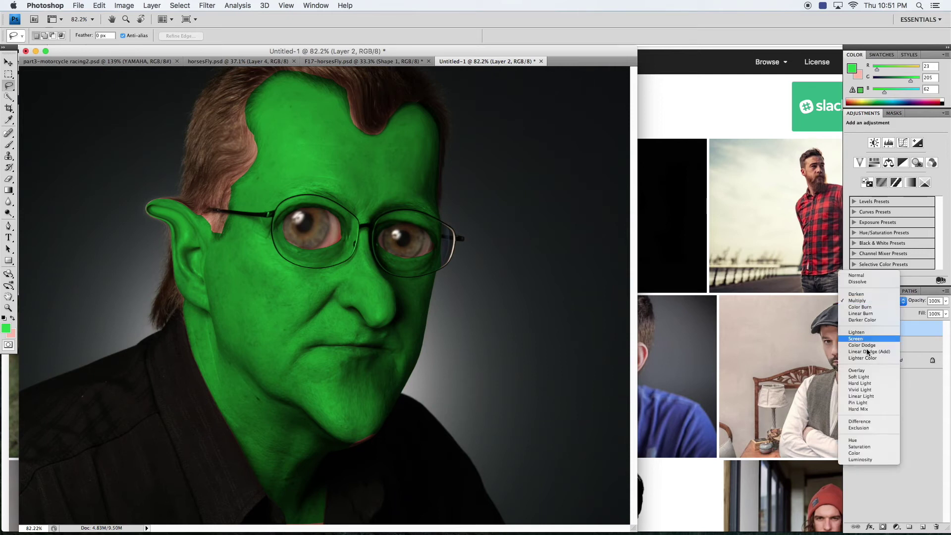
pyautogui.click(862, 372)
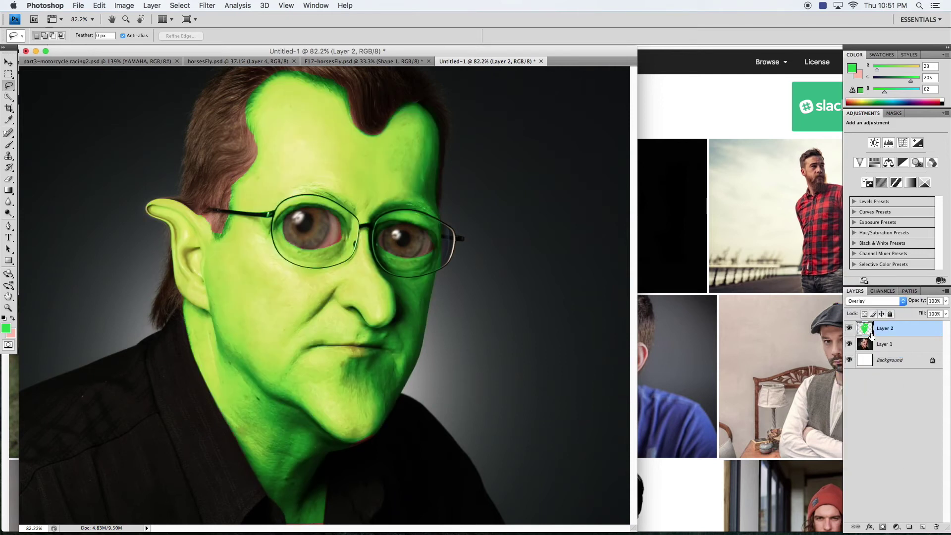
pyautogui.click(876, 301)
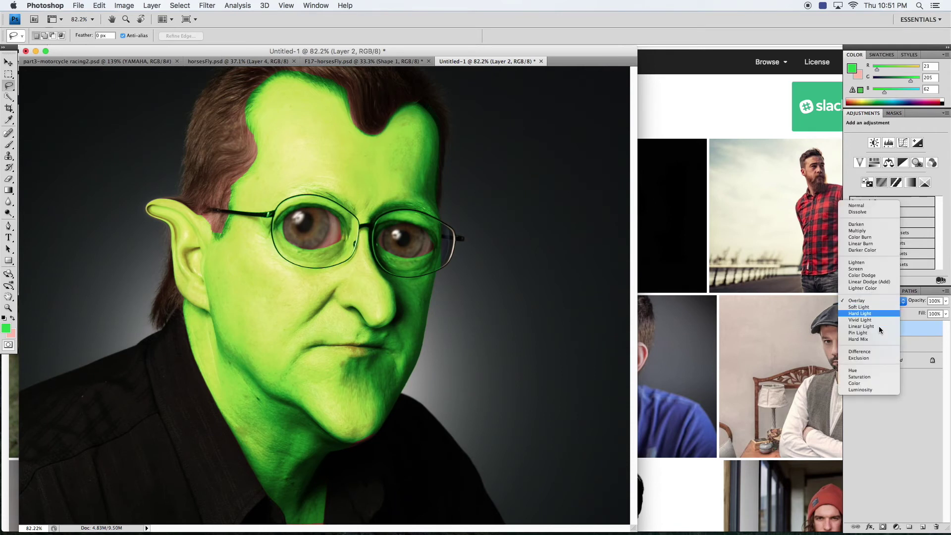
pyautogui.click(870, 375)
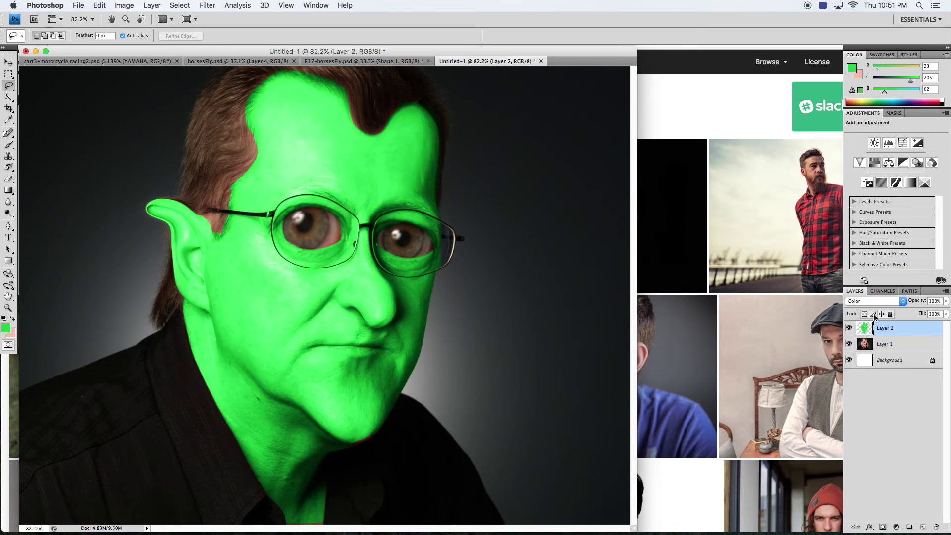
pyautogui.click(877, 301)
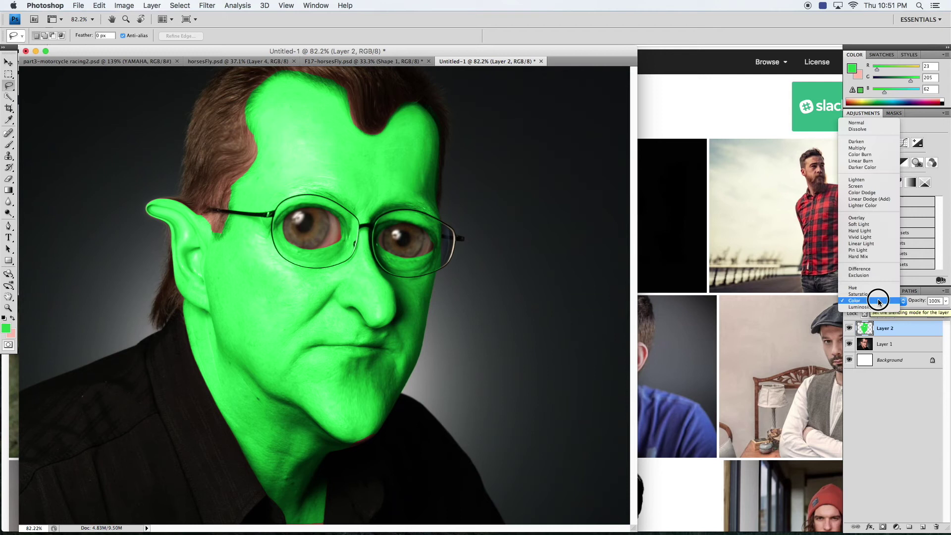
pyautogui.click(857, 147)
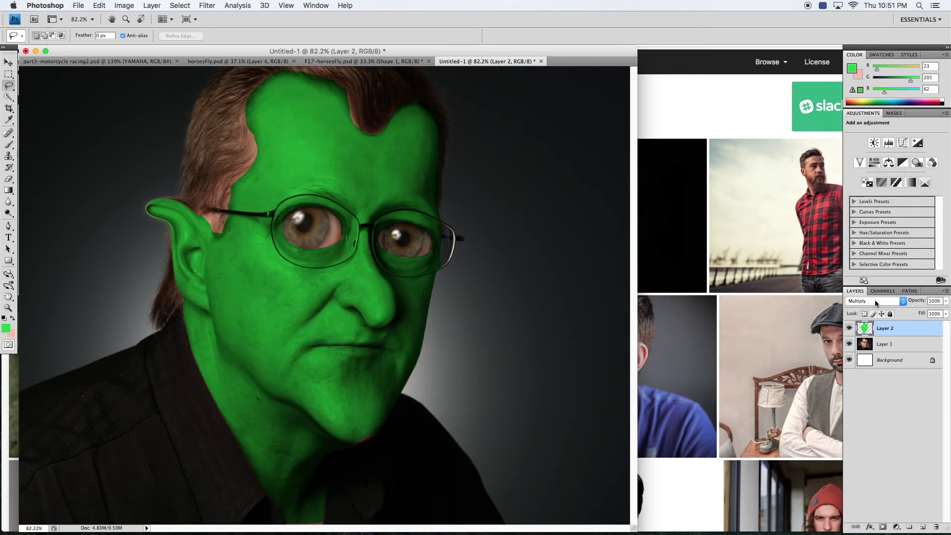
pyautogui.click(875, 302)
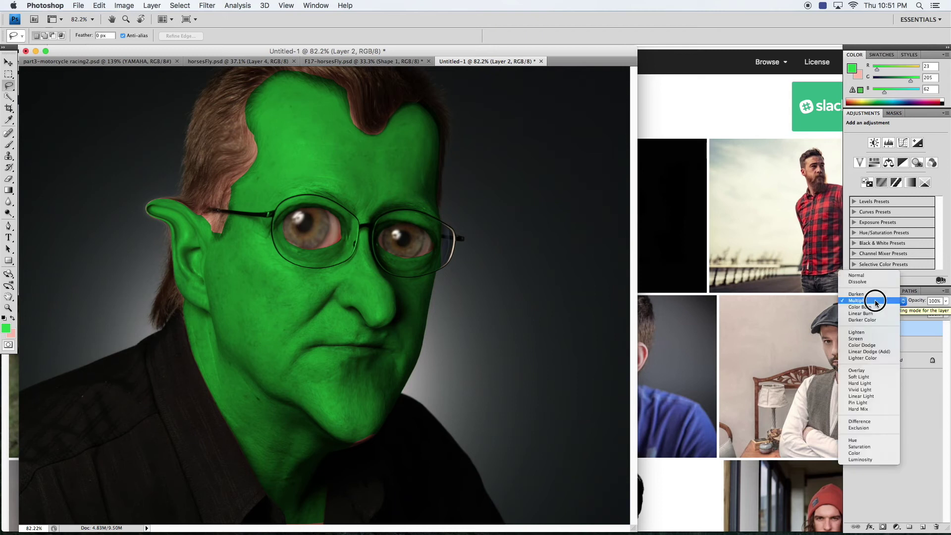
pyautogui.click(869, 369)
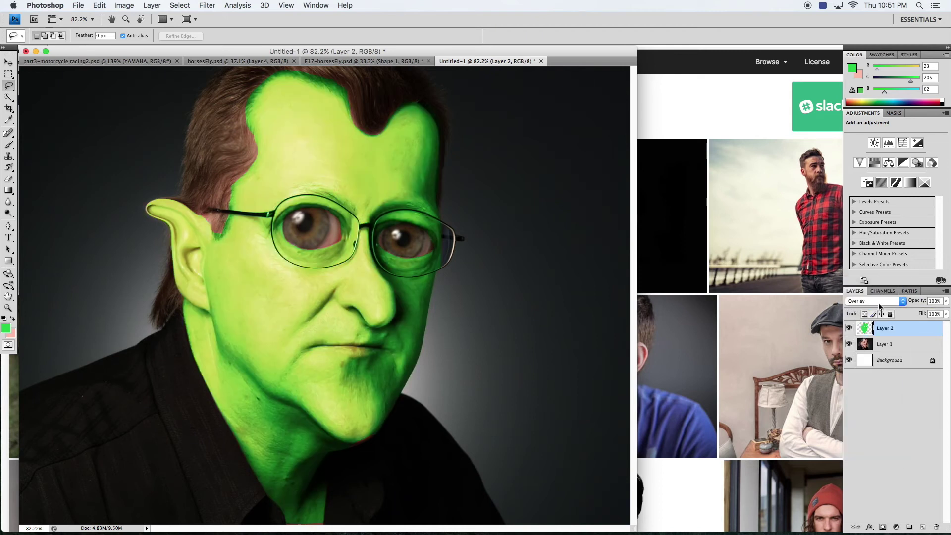
pyautogui.click(880, 304)
pyautogui.click(869, 231)
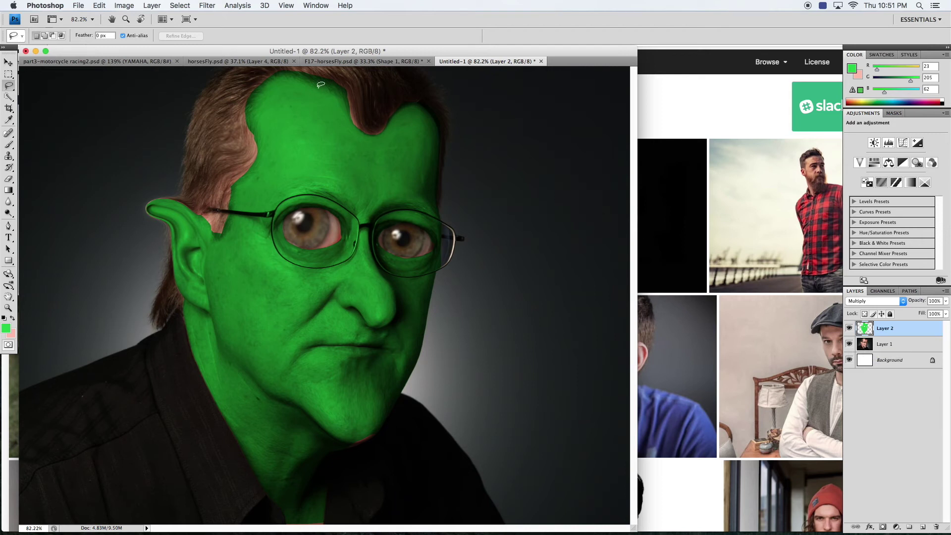
pyautogui.click(9, 144)
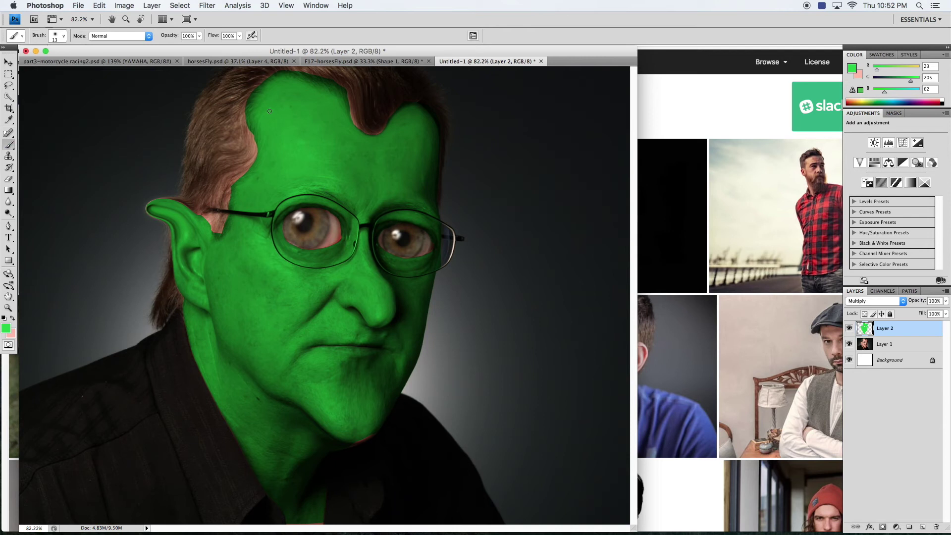
# - Brush green over the leftover hairline skin, then add an empty Layer 3 above Layer 2
pyautogui.moveTo(268, 108)
pyautogui.mouseDown()
pyautogui.moveTo(258, 104)
pyautogui.moveTo(253, 172)
pyautogui.moveTo(233, 212)
pyautogui.moveTo(203, 233)
pyautogui.moveTo(171, 218)
pyautogui.mouseUp()
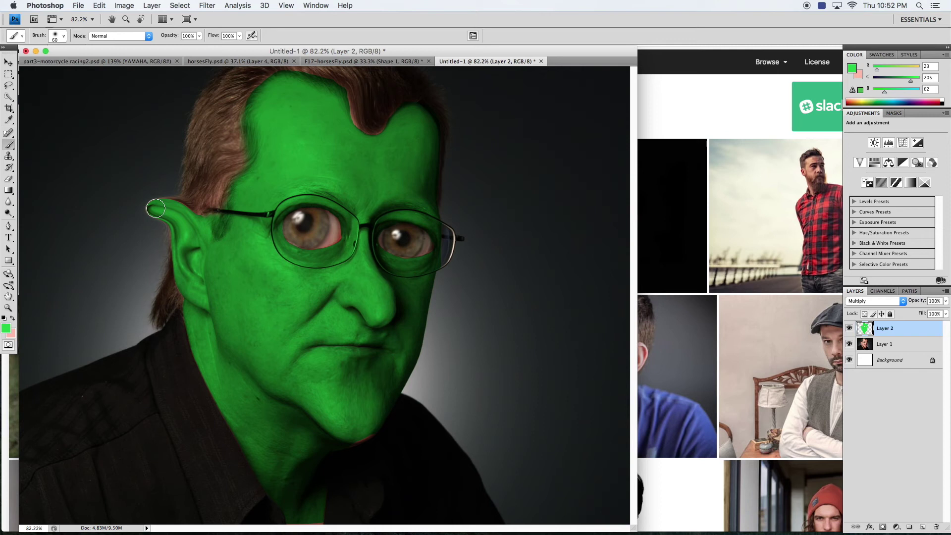
pyautogui.moveTo(342, 114)
pyautogui.mouseDown()
pyautogui.moveTo(344, 127)
pyautogui.moveTo(378, 136)
pyautogui.moveTo(402, 119)
pyautogui.mouseUp()
pyautogui.click(946, 291)
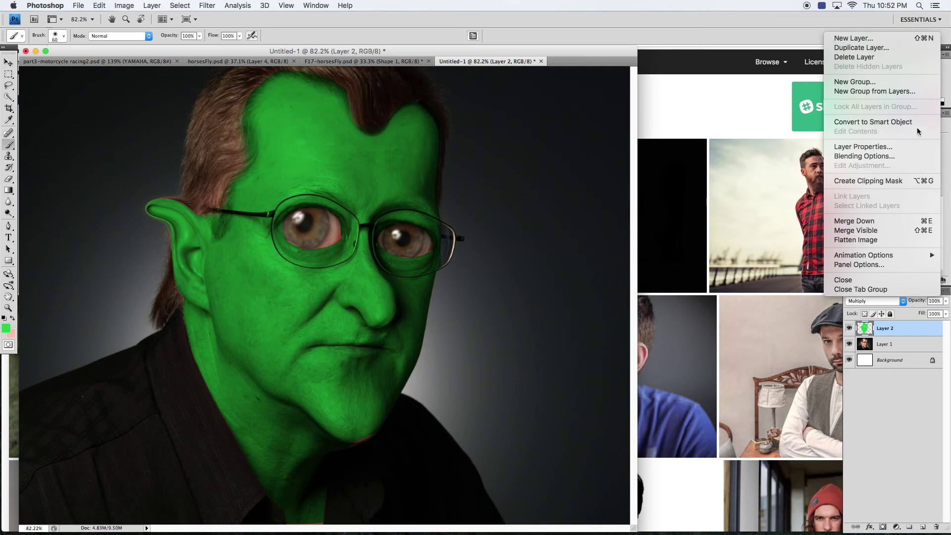
pyautogui.click(874, 39)
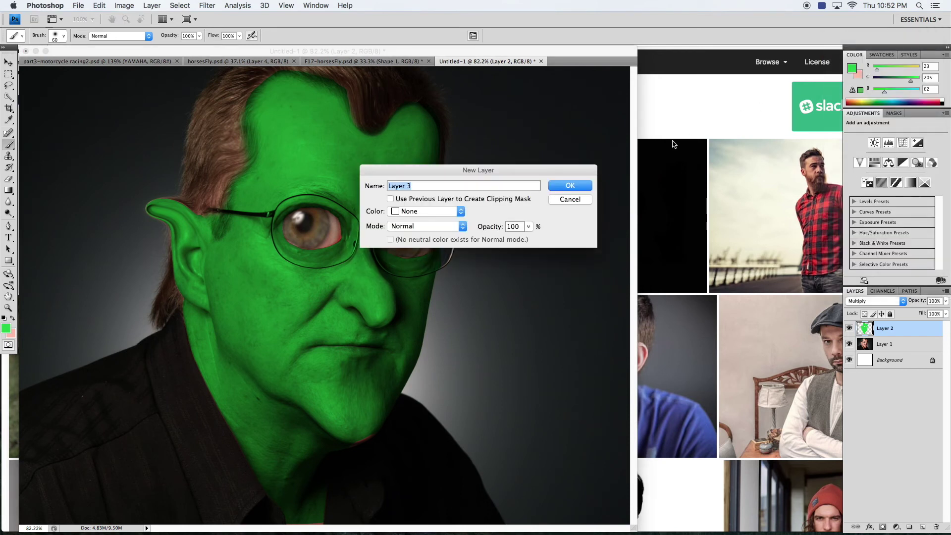
pyautogui.click(571, 185)
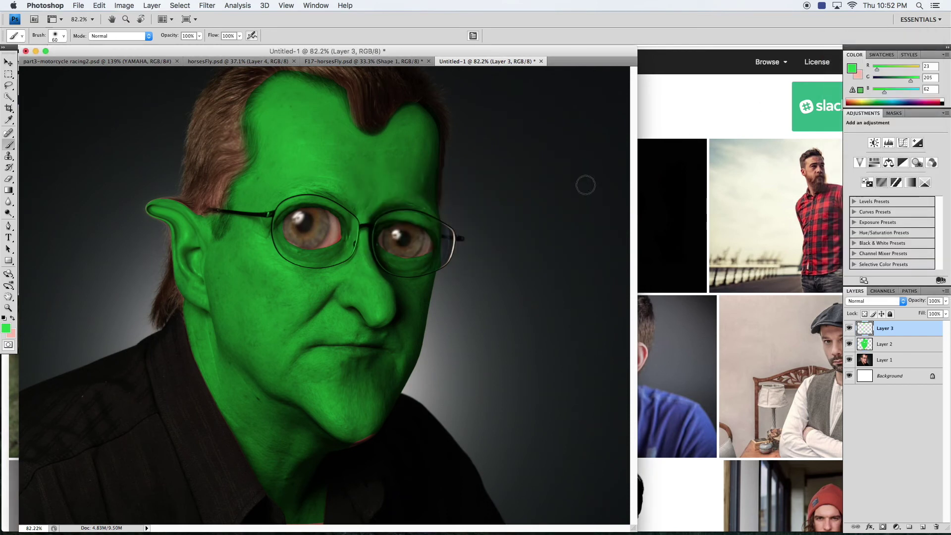
pyautogui.click(9, 85)
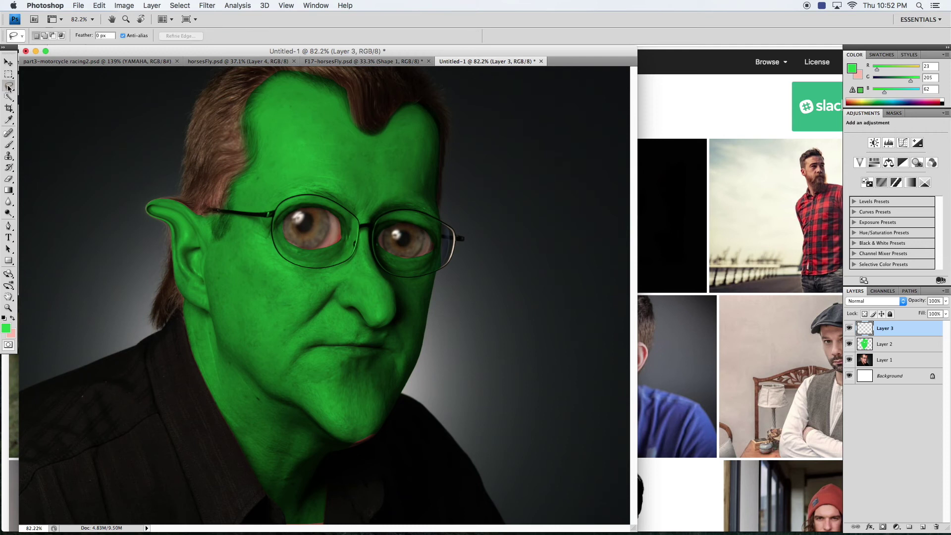
# - Draw an elliptical marquee around the left eye, then Shift-add an ellipse around the right eye
pyautogui.click(8, 74)
pyautogui.click(49, 81)
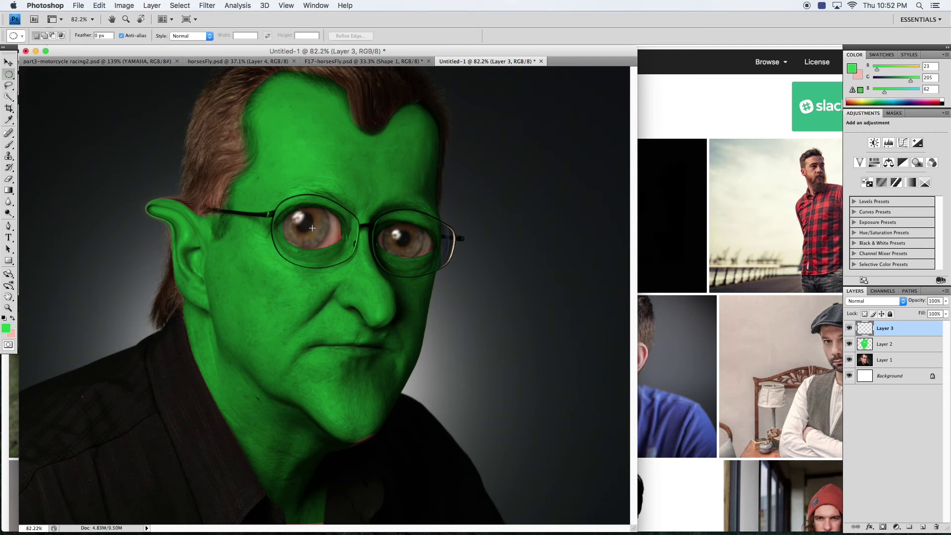
pyautogui.moveTo(312, 228); pyautogui.dragTo(346, 208)
pyautogui.moveTo(406, 241); pyautogui.dragTo(424, 231)
pyautogui.press('shift')
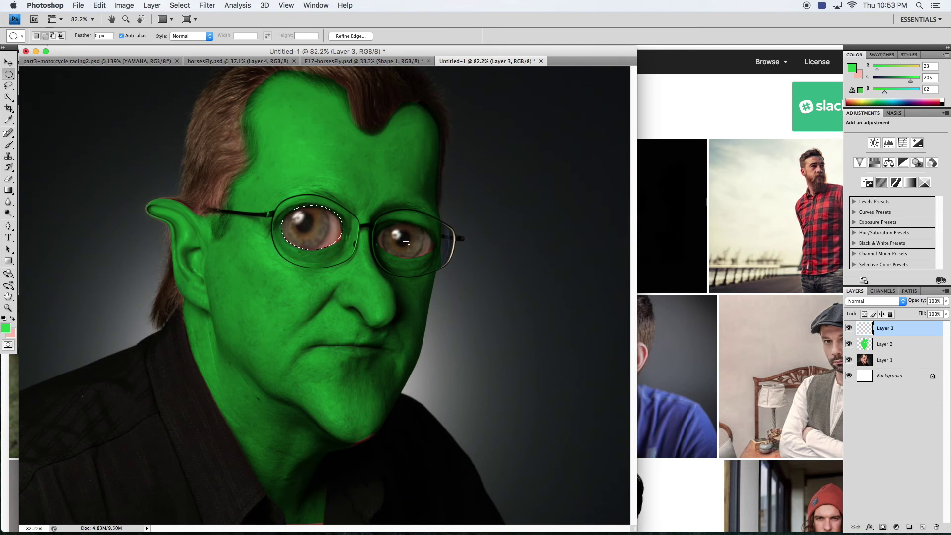
pyautogui.moveTo(430, 228); pyautogui.dragTo(434, 225)
pyautogui.moveTo(434, 225); pyautogui.dragTo(434, 226)
# - Fill both eye selections on Layer 3 with bright red, then deselect
pyautogui.click(6, 329)
pyautogui.click(305, 238)
pyautogui.moveTo(314, 315); pyautogui.dragTo(311, 238)
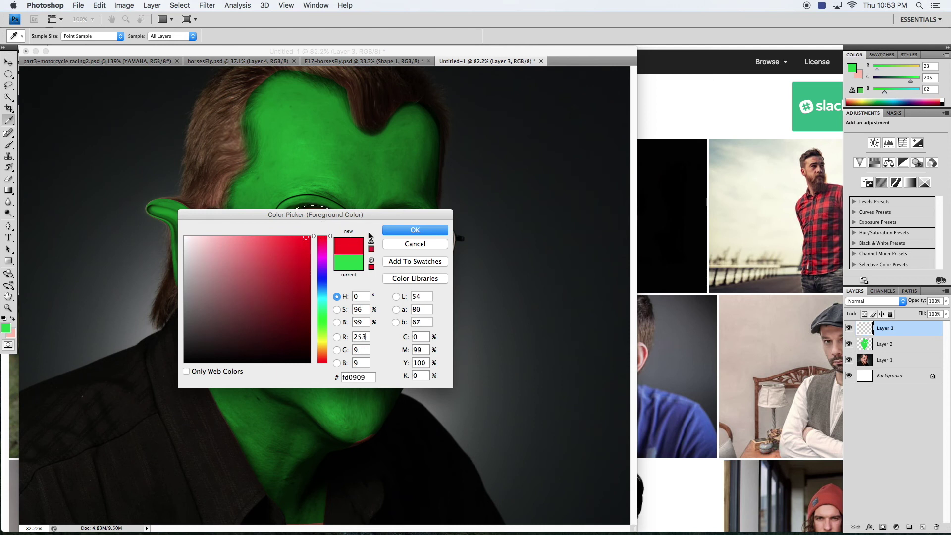
pyautogui.click(414, 229)
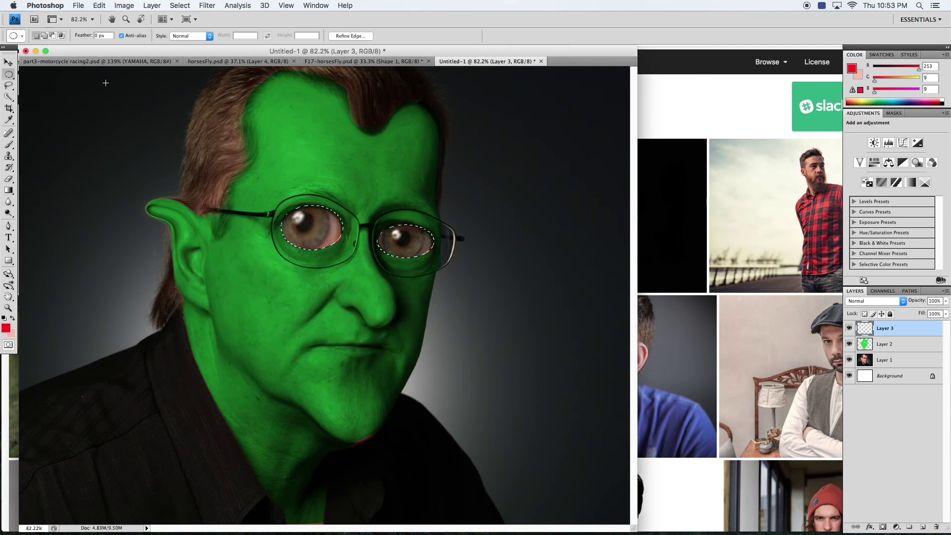
pyautogui.click(99, 5)
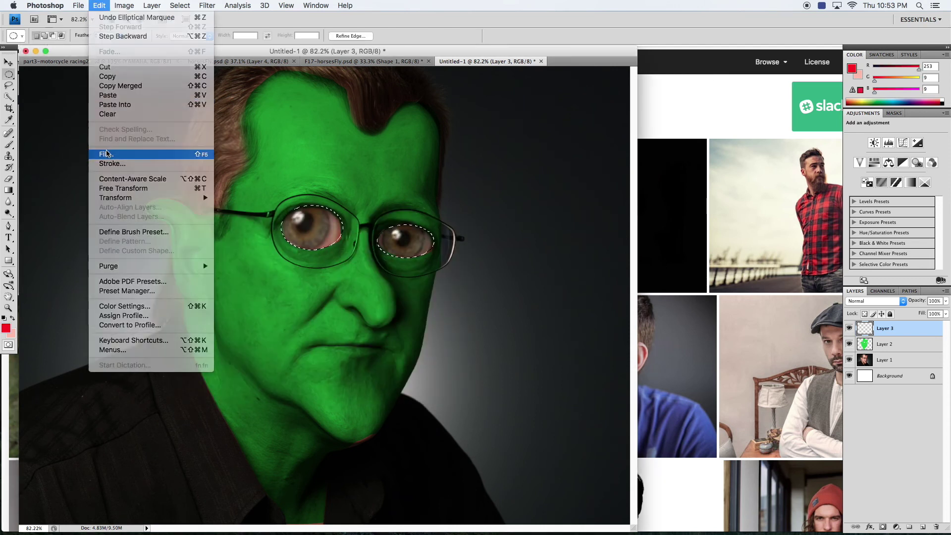
pyautogui.click(106, 154)
pyautogui.click(547, 172)
pyautogui.press('super+d')
# - Try Overlay and Color Dodge for Layer 3, settling on Overlay
pyautogui.click(873, 301)
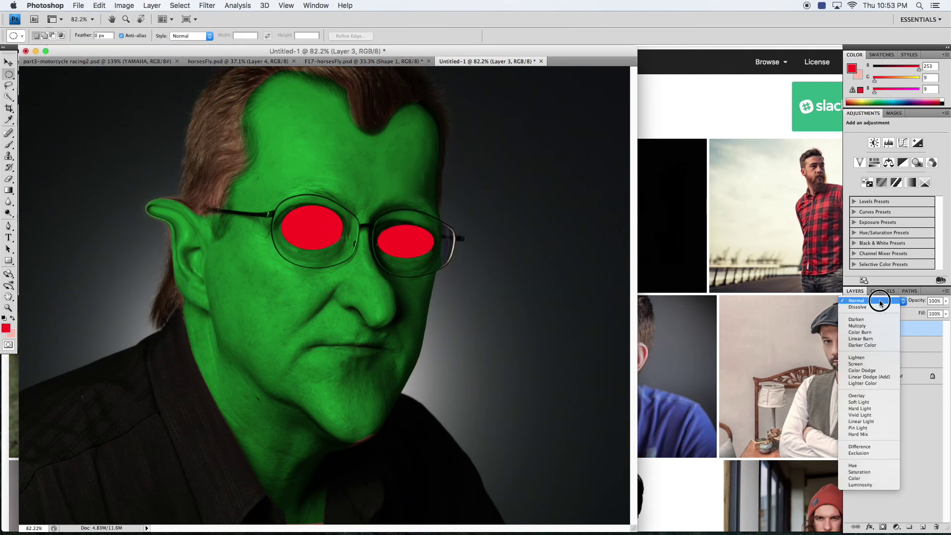
pyautogui.click(856, 395)
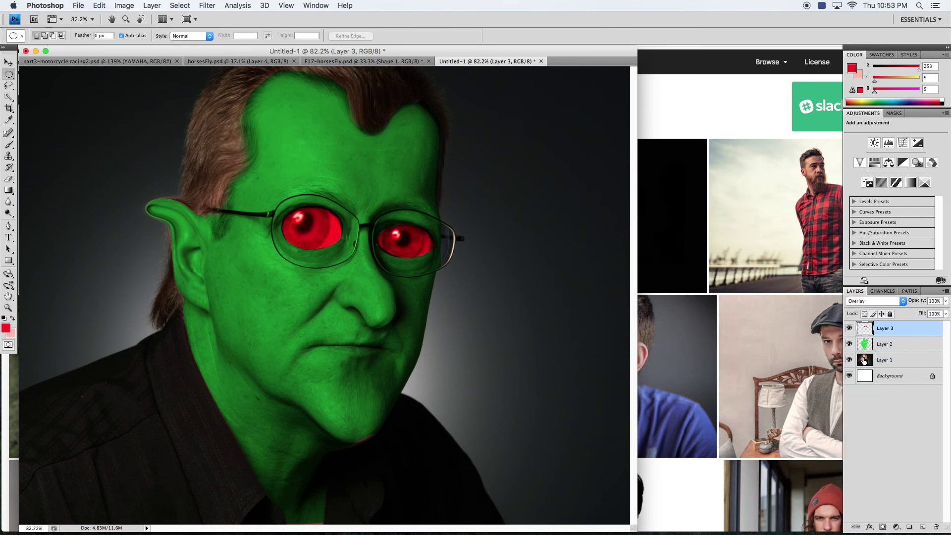
pyautogui.click(879, 302)
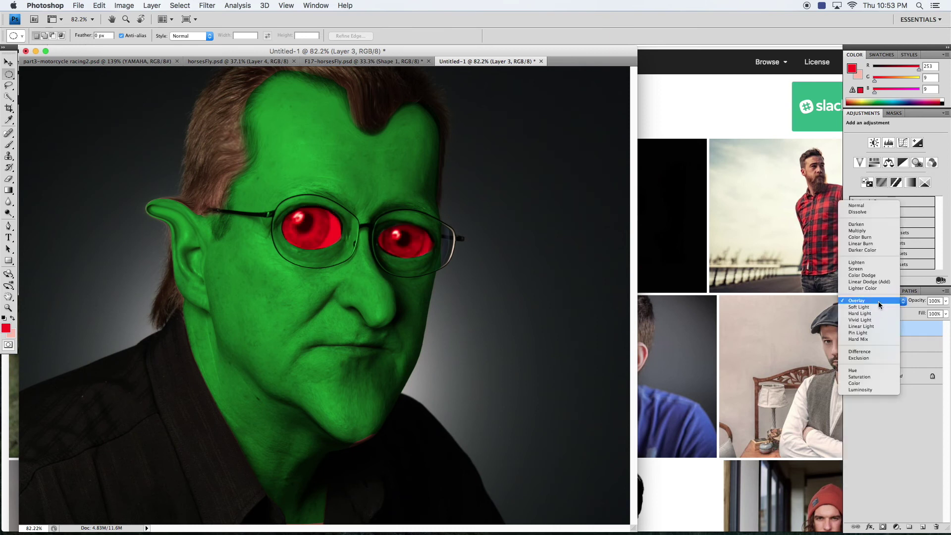
pyautogui.click(870, 279)
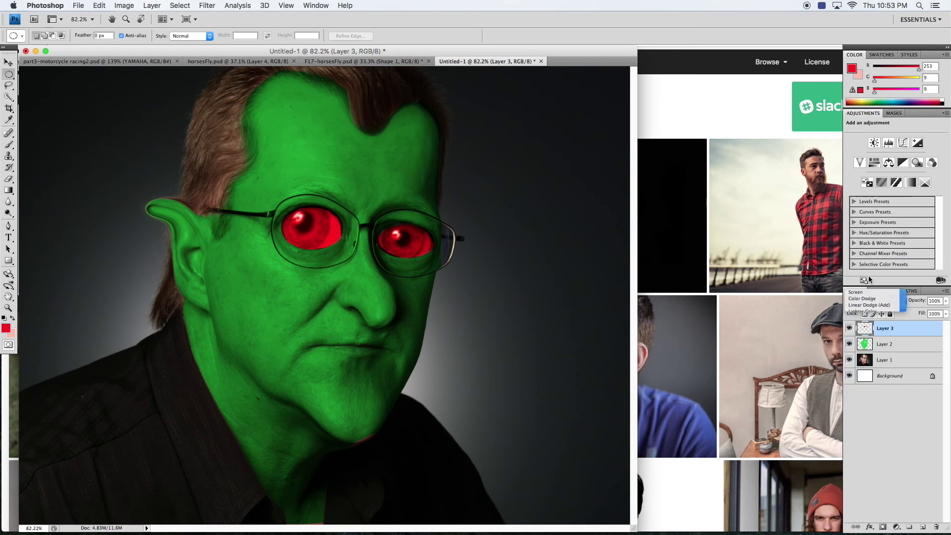
pyautogui.click(876, 302)
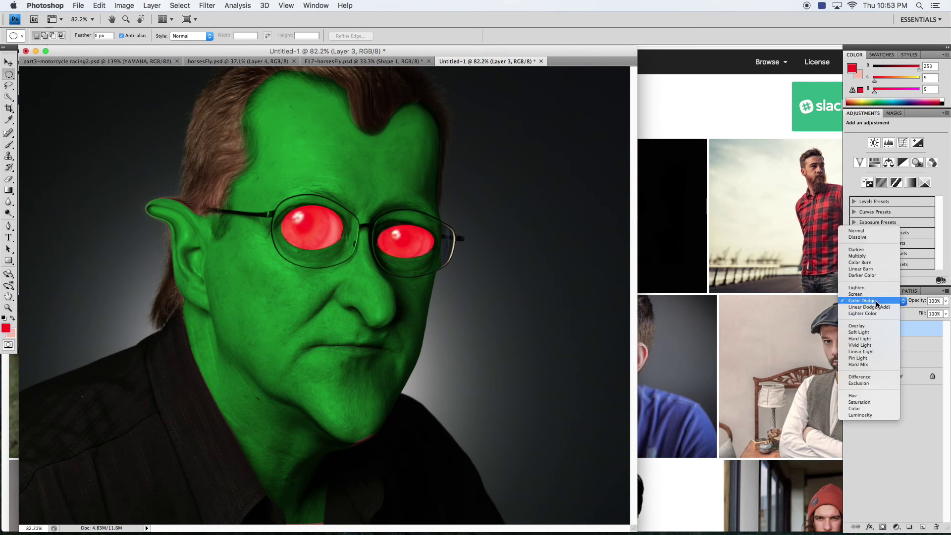
pyautogui.click(867, 326)
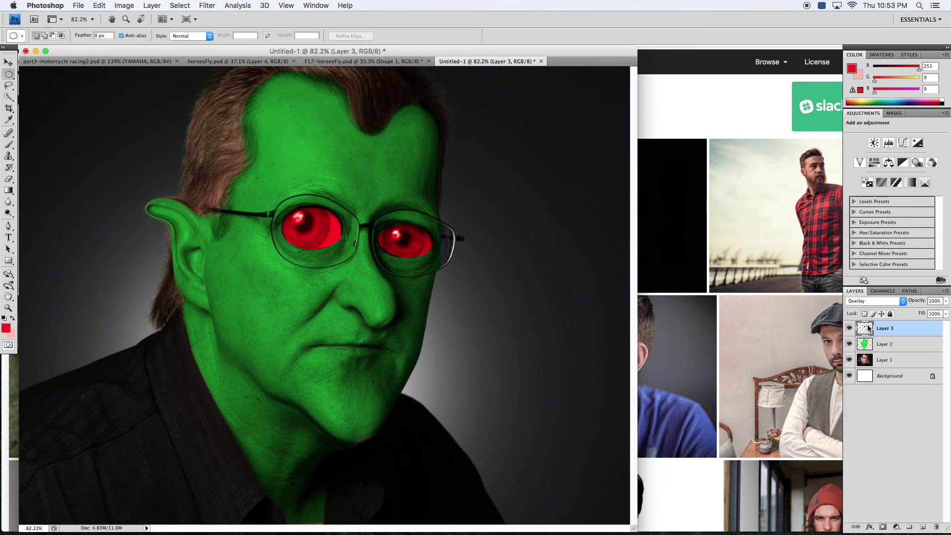
# - Lower Layer 3's opacity to 36% and keep Layer 3 selected
pyautogui.click(945, 301)
pyautogui.moveTo(943, 314); pyautogui.dragTo(912, 313)
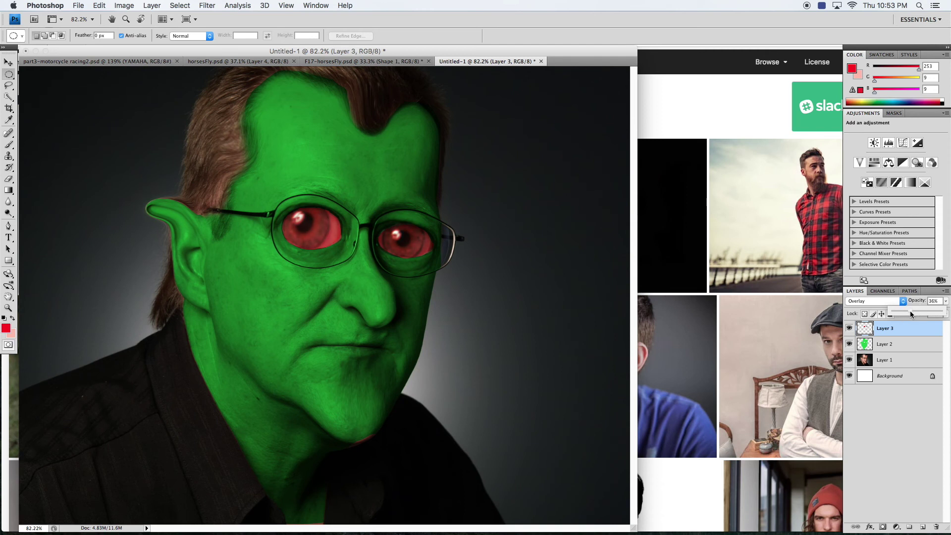
pyautogui.click(888, 387)
pyautogui.click(886, 332)
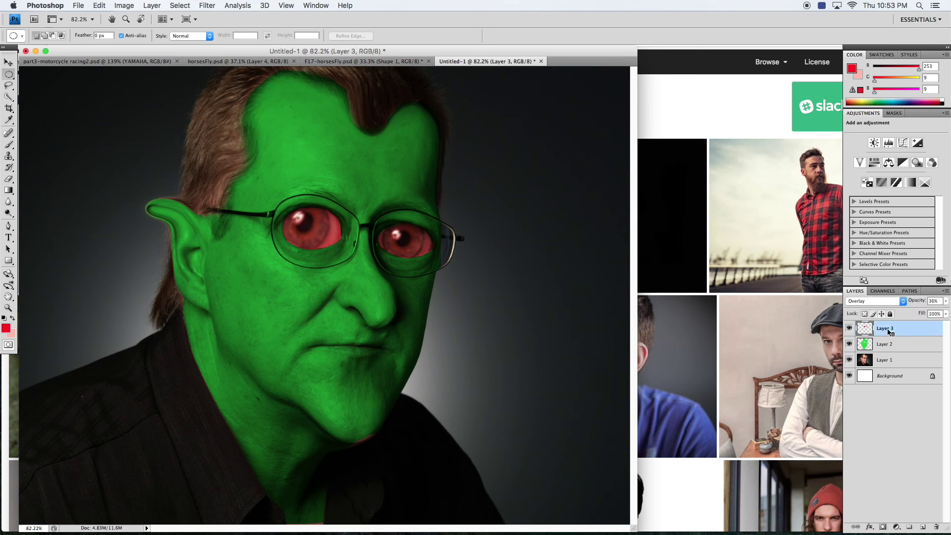
# - Duplicate Layer 3 and apply a 4.9-pixel Gaussian Blur to Layer 3 copy
pyautogui.rightClick(887, 329)
pyautogui.click(814, 274)
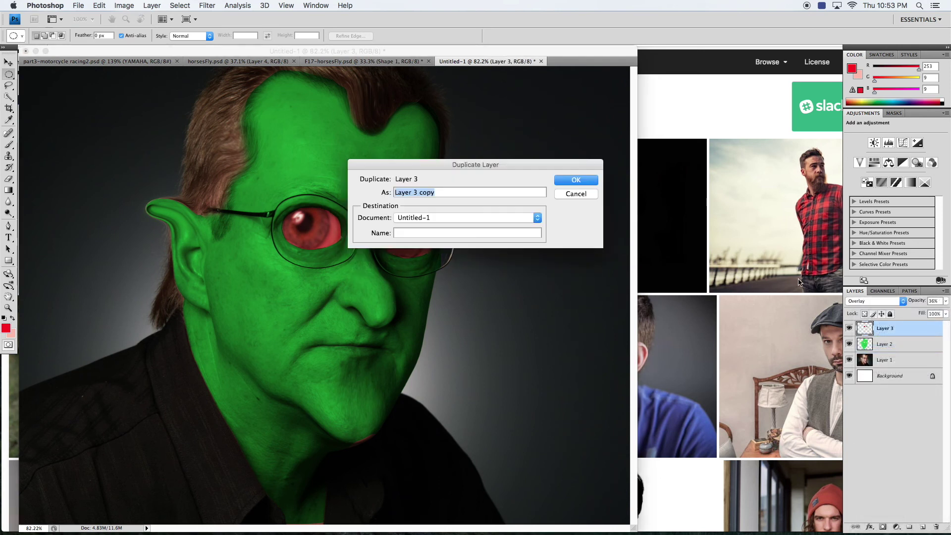
pyautogui.click(587, 179)
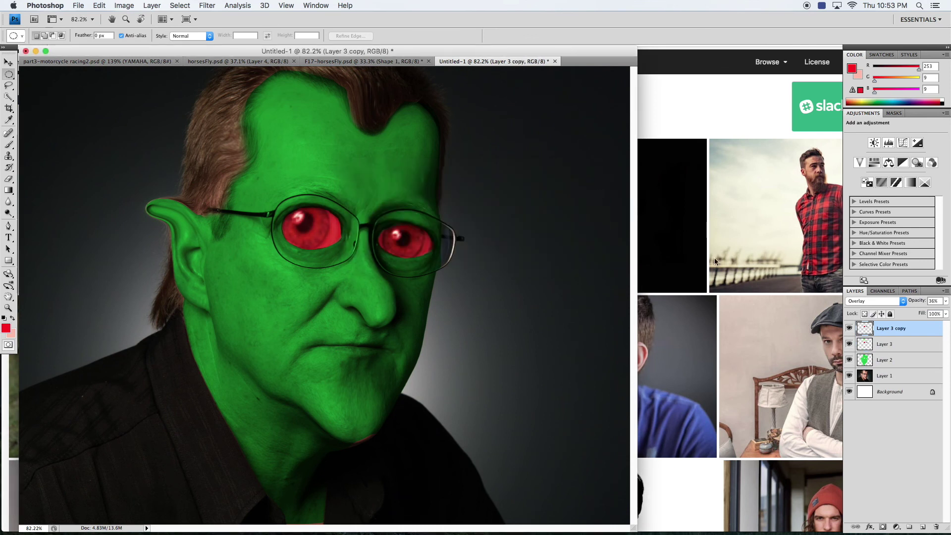
pyautogui.click(207, 5)
pyautogui.moveTo(180, 5)
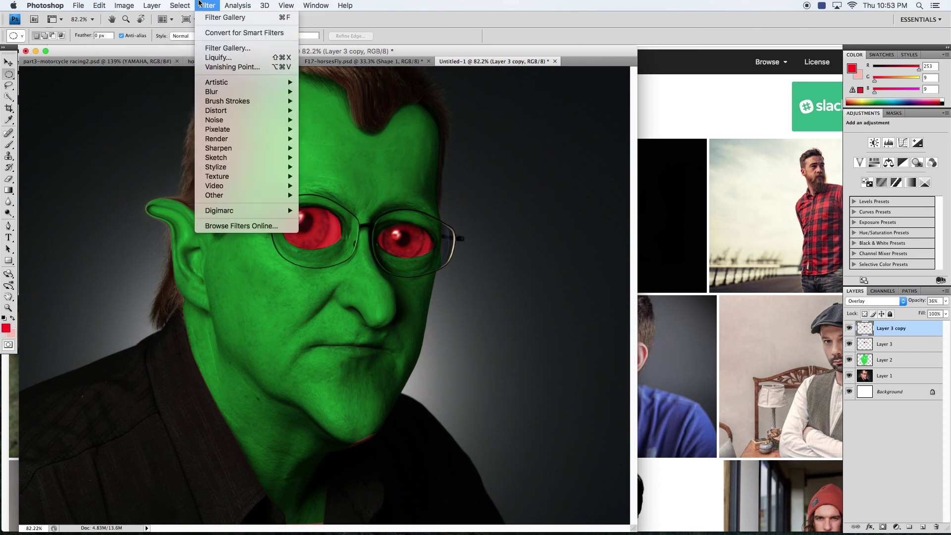
pyautogui.moveTo(220, 95)
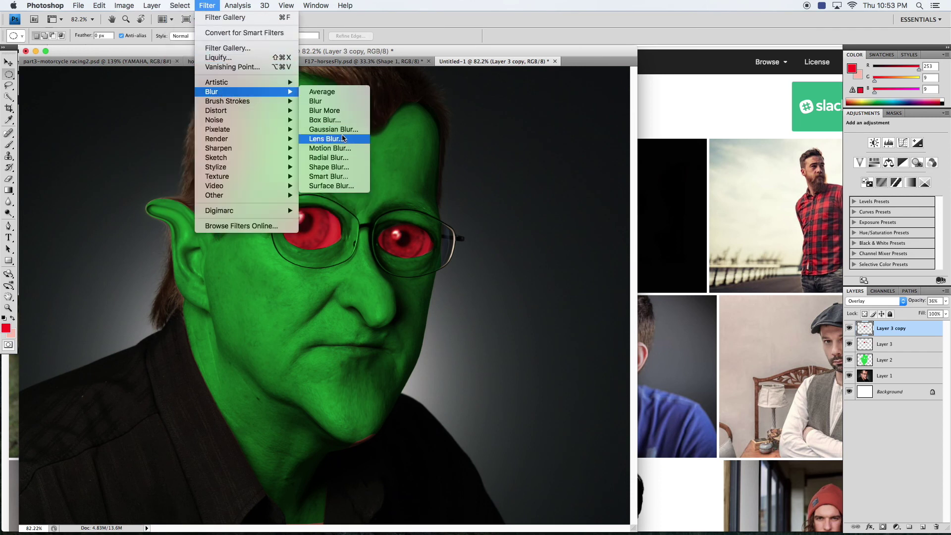
pyautogui.click(329, 129)
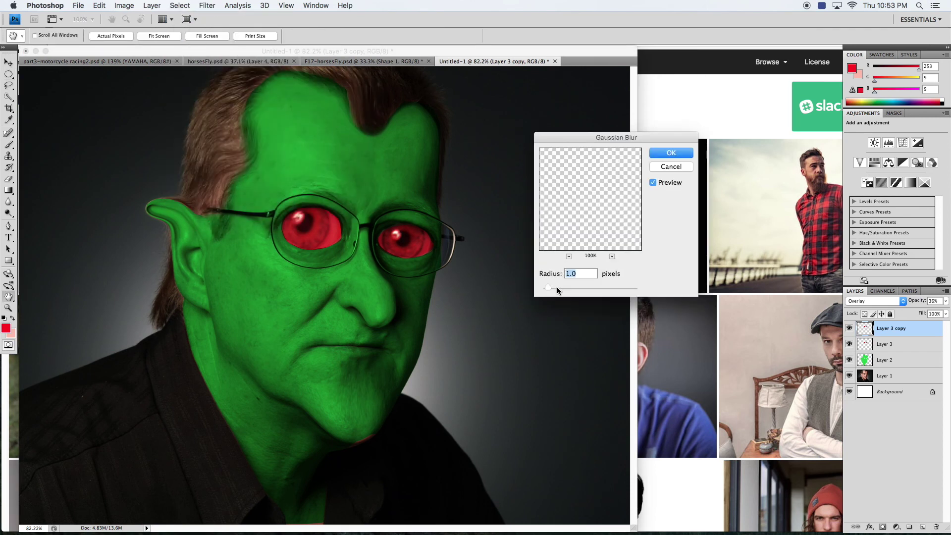
pyautogui.moveTo(558, 288); pyautogui.dragTo(568, 287)
pyautogui.click(667, 155)
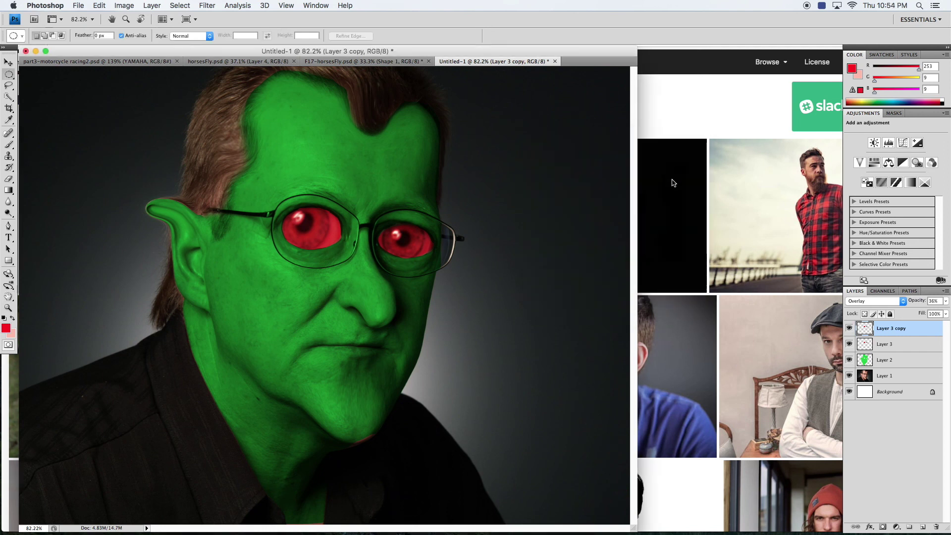
# - Set Layer 3 copy to Normal mode and hide Layers 3, 2 and 1
pyautogui.click(863, 303)
pyautogui.click(879, 205)
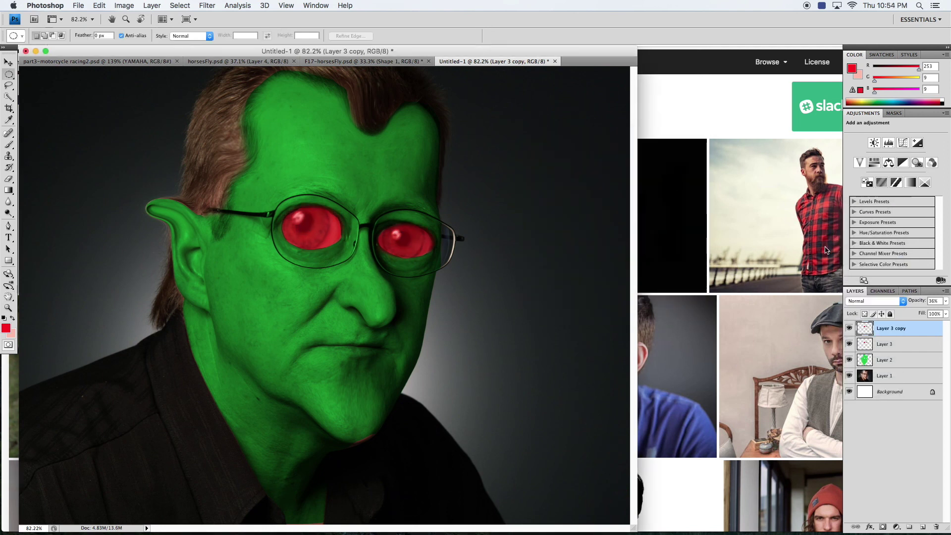
pyautogui.click(849, 344)
pyautogui.click(850, 361)
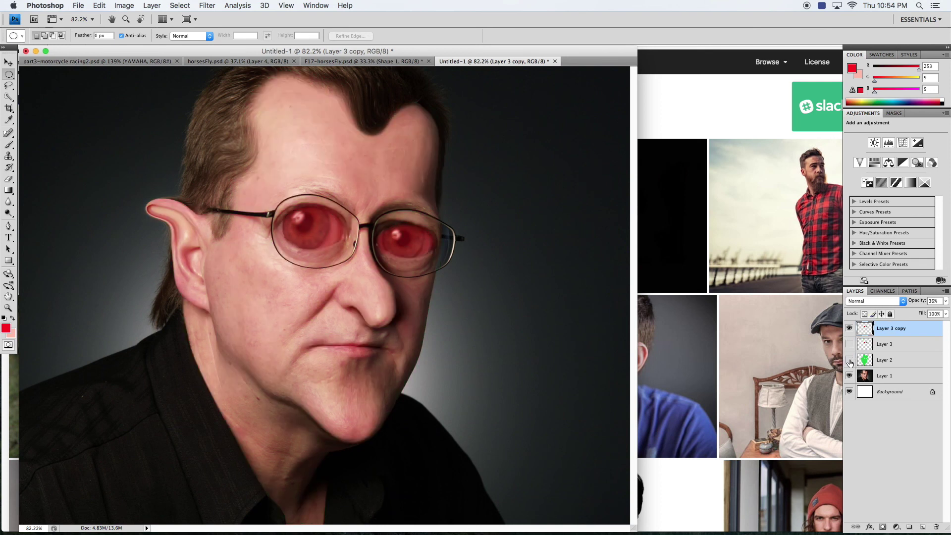
pyautogui.click(850, 376)
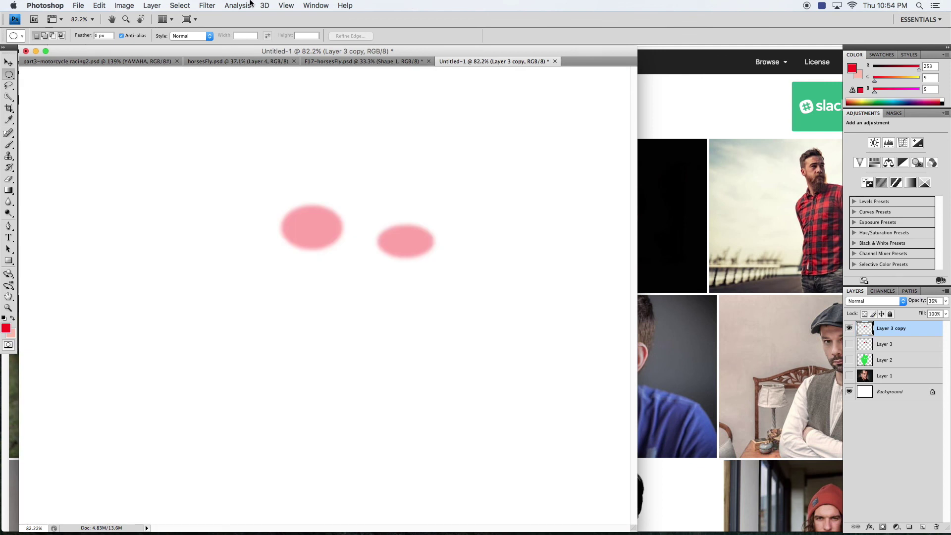
# - Blur Layer 3 copy again at a 15.4-pixel radius and show Layers 3, 2 and 1
pyautogui.click(208, 5)
pyautogui.moveTo(217, 92)
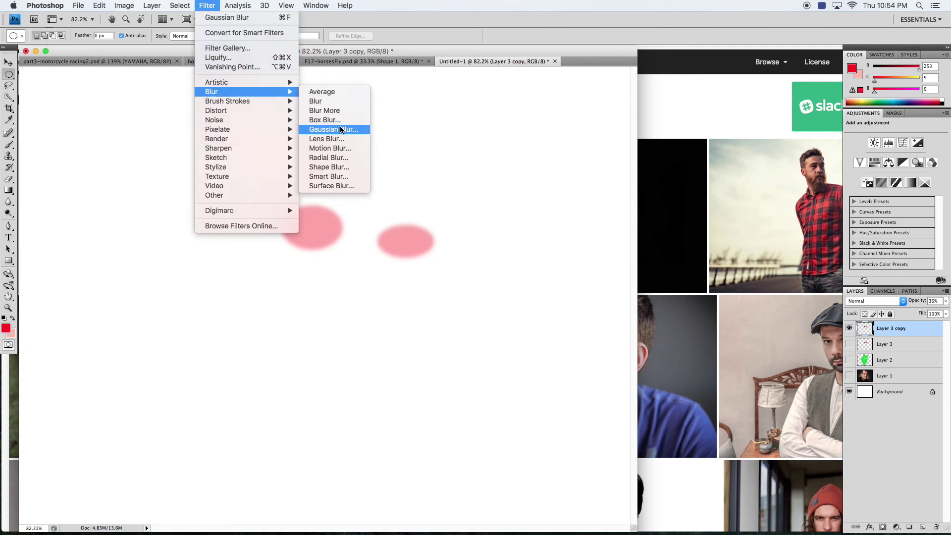
pyautogui.click(331, 129)
pyautogui.moveTo(568, 288); pyautogui.dragTo(585, 288)
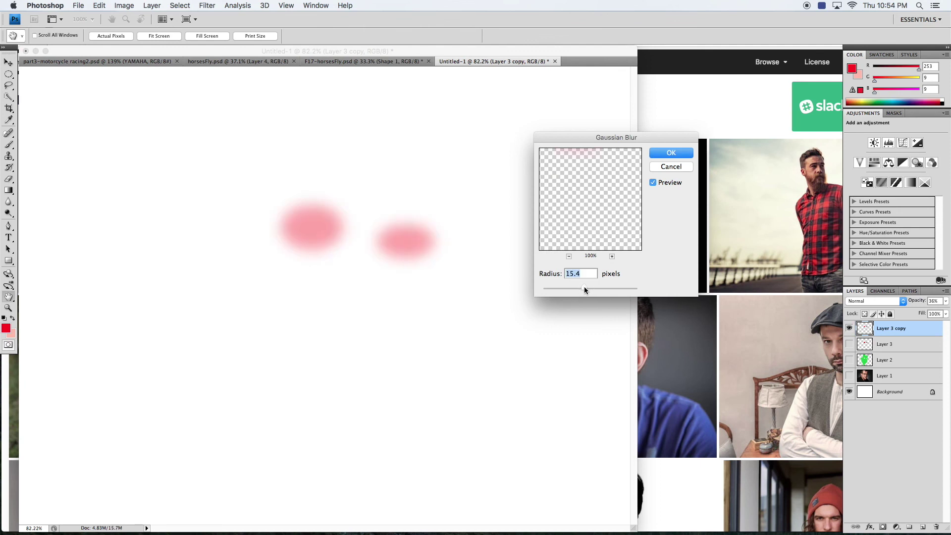
pyautogui.click(670, 154)
pyautogui.moveTo(849, 343); pyautogui.dragTo(848, 375)
pyautogui.click(887, 301)
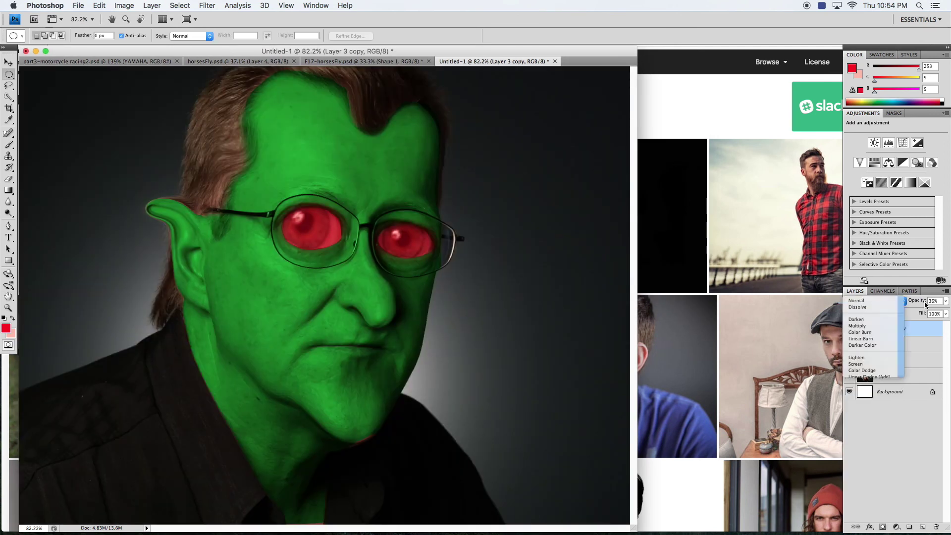
# - Reset Layer 3 copy to 100% opacity, switch it to Color Dodge, then drop opacity to 35%
pyautogui.click(924, 304)
pyautogui.click(946, 301)
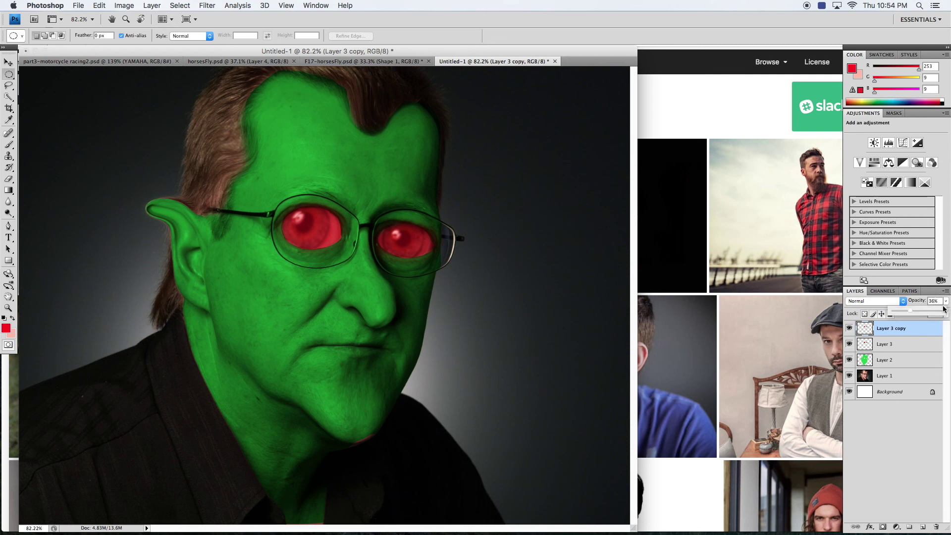
pyautogui.moveTo(917, 315); pyautogui.dragTo(946, 313)
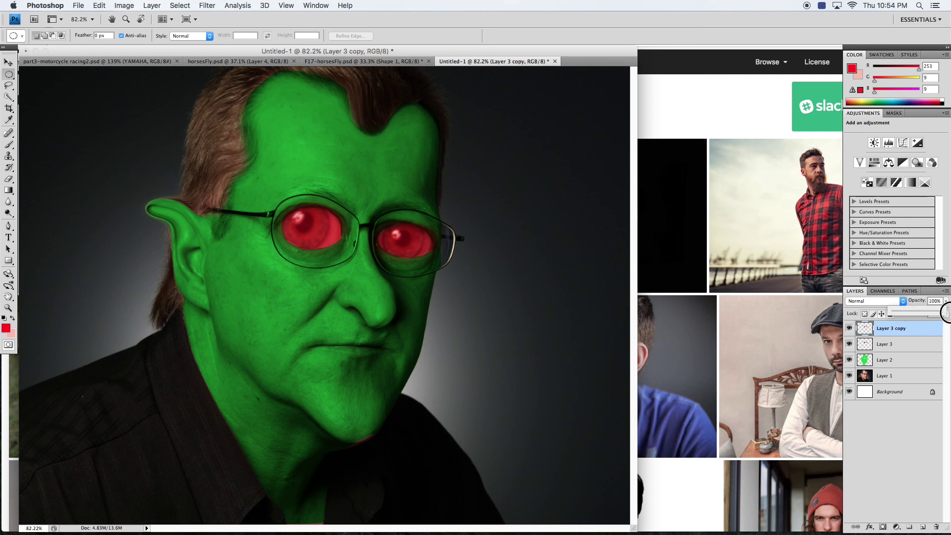
pyautogui.click(857, 302)
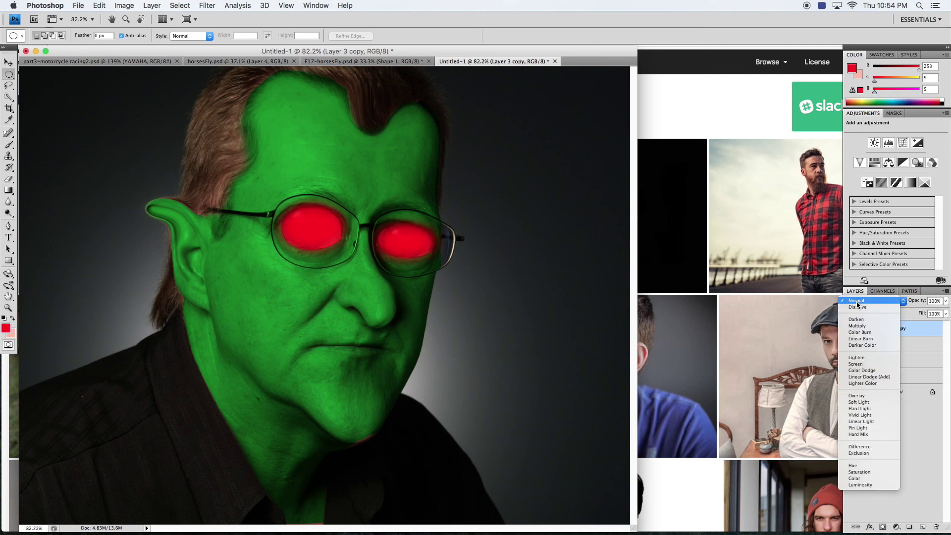
pyautogui.click(860, 371)
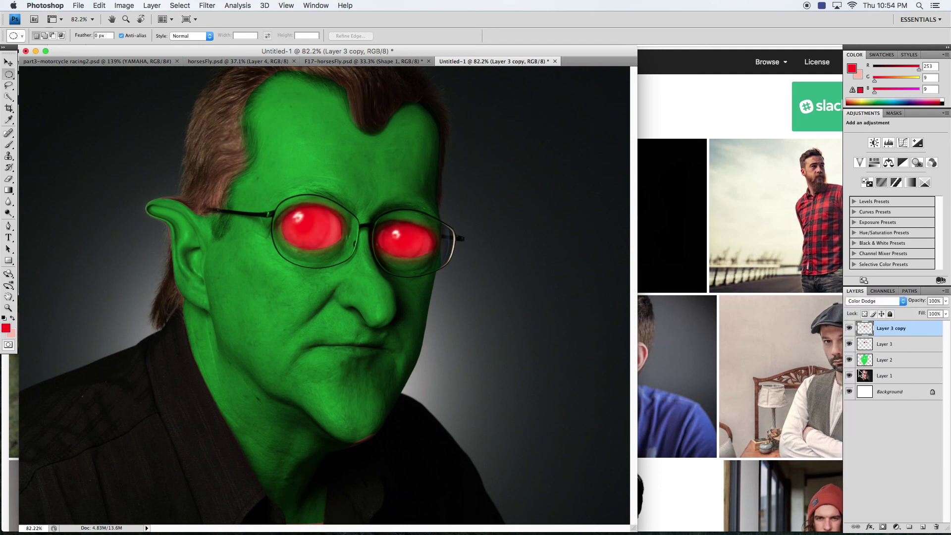
pyautogui.click(948, 302)
pyautogui.moveTo(941, 313); pyautogui.dragTo(919, 311)
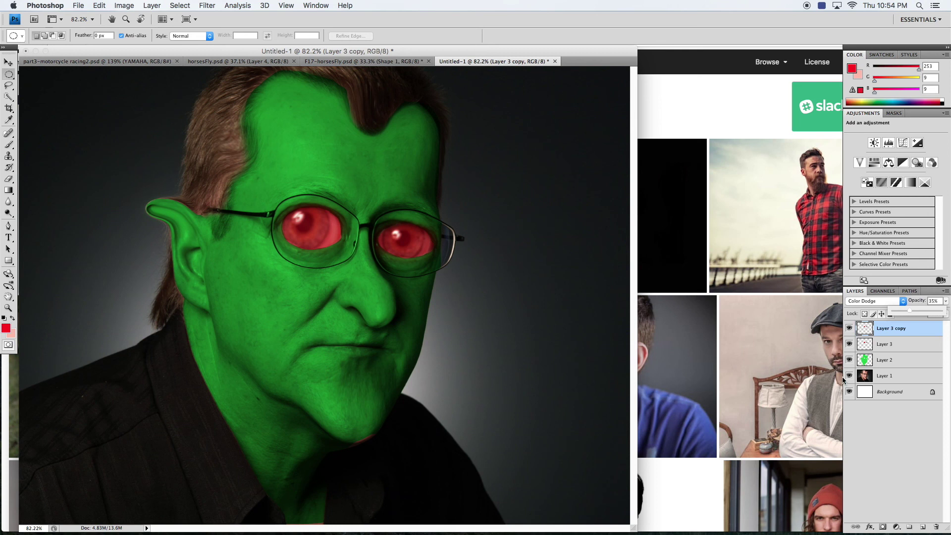
pyautogui.moveTo(849, 328); pyautogui.dragTo(849, 361)
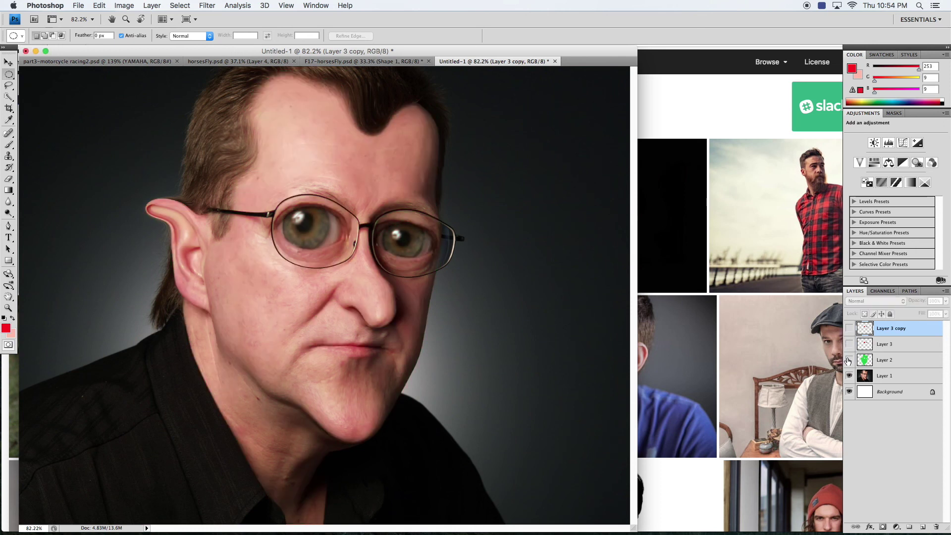
pyautogui.click(849, 361)
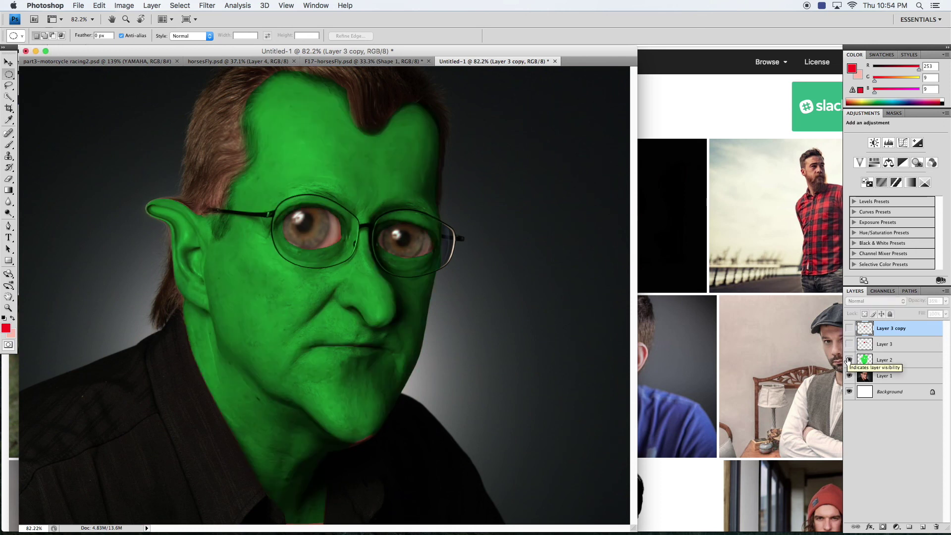
pyautogui.click(849, 344)
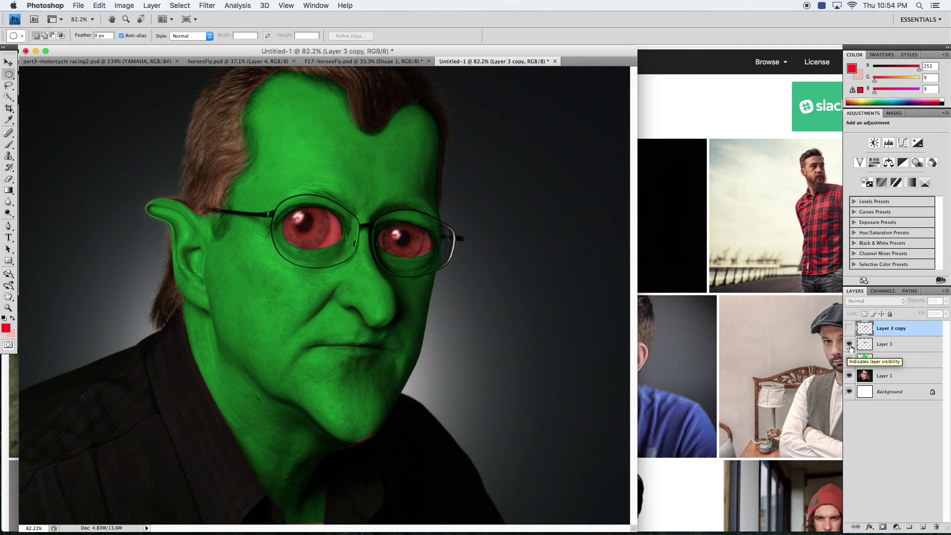
pyautogui.click(850, 333)
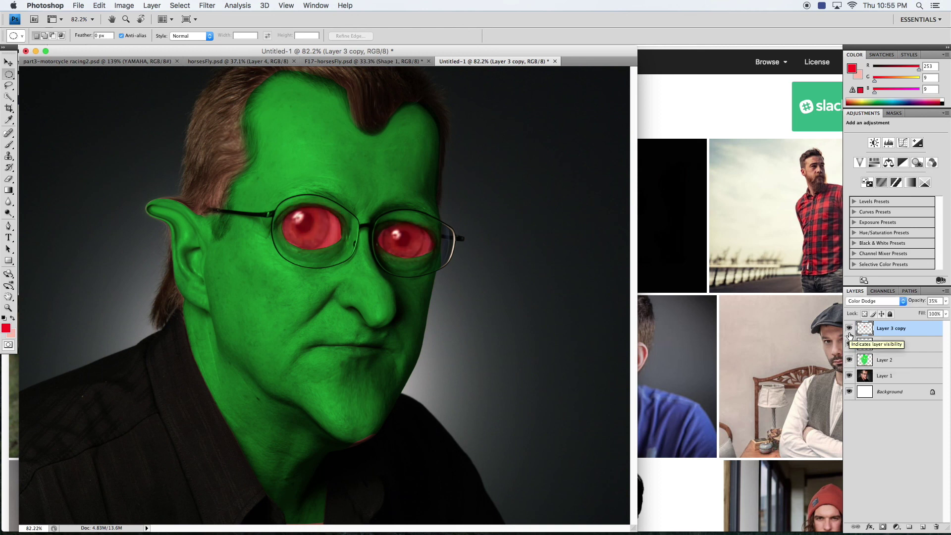